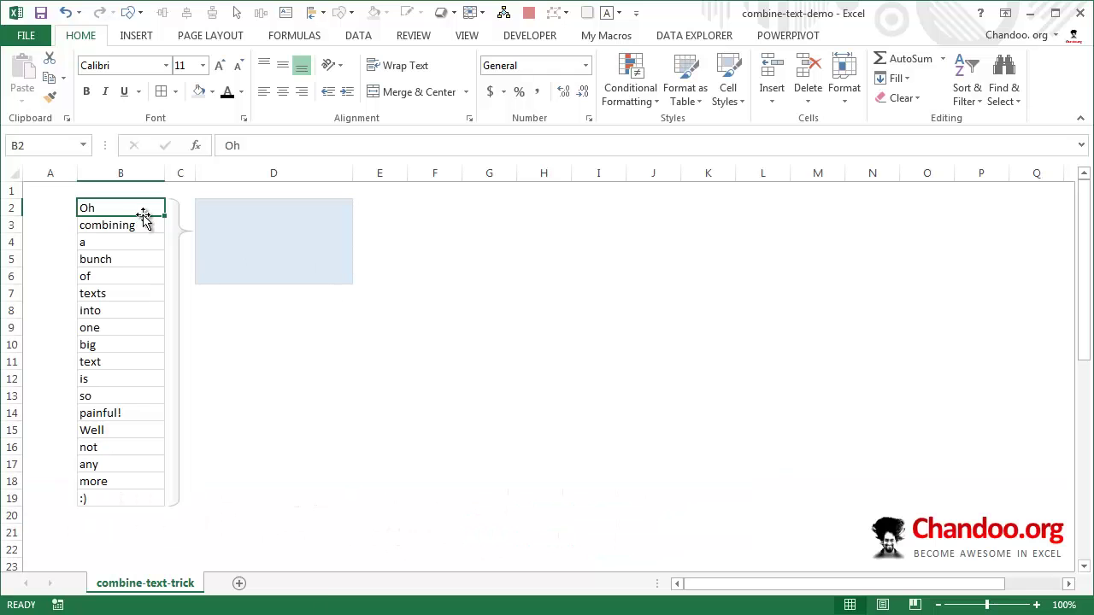
# Enter =B2&B3 in cell D8 so it reads 'Oh combining'.
pyautogui.moveTo(151, 207); pyautogui.dragTo(134, 502)
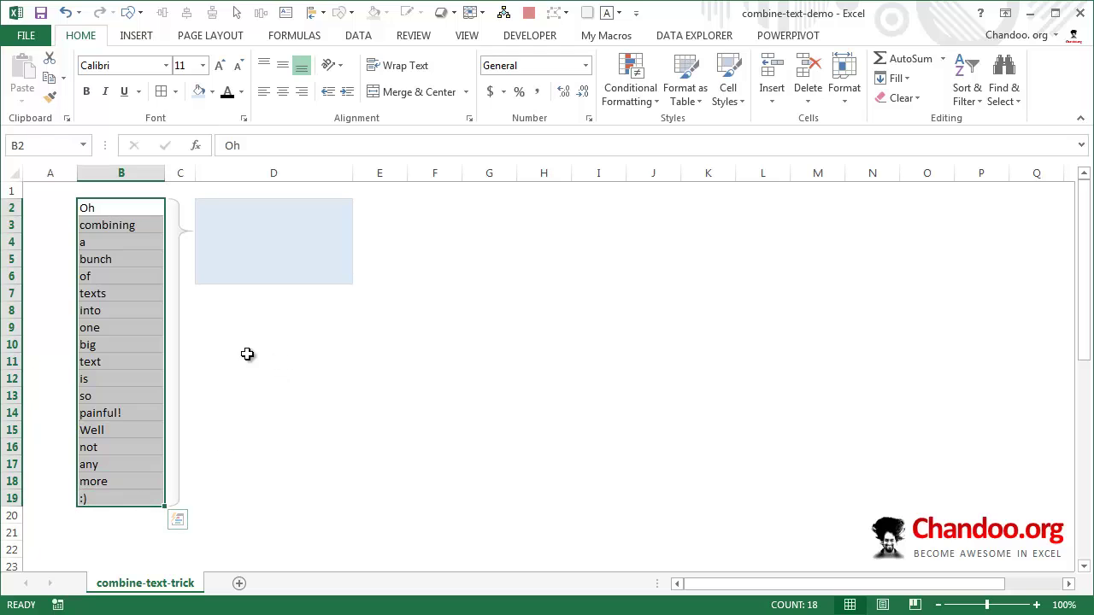
pyautogui.click(225, 310)
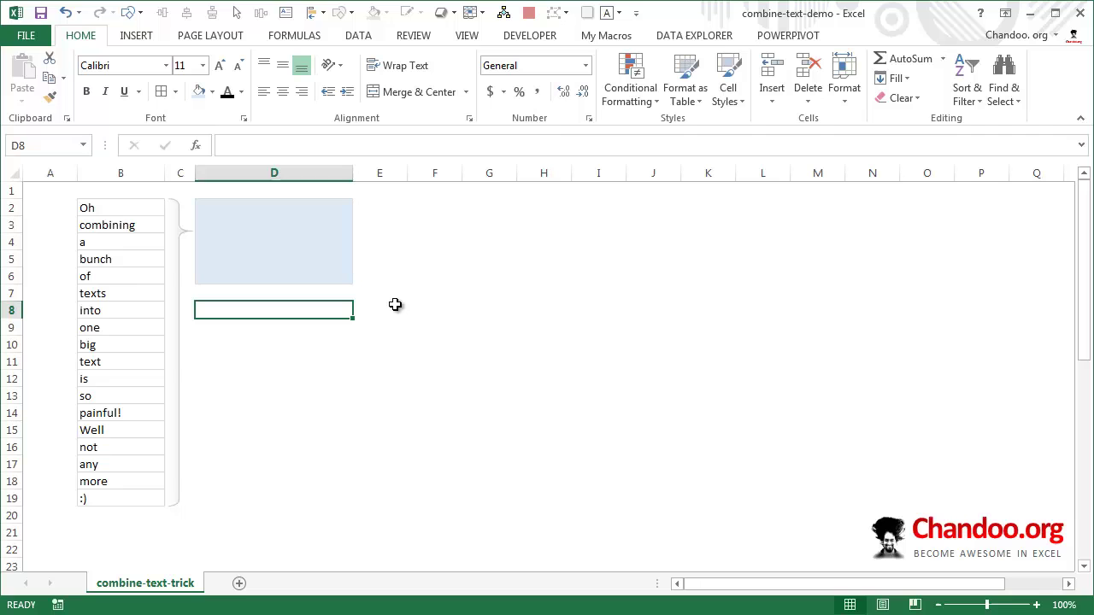
pyautogui.write('=')
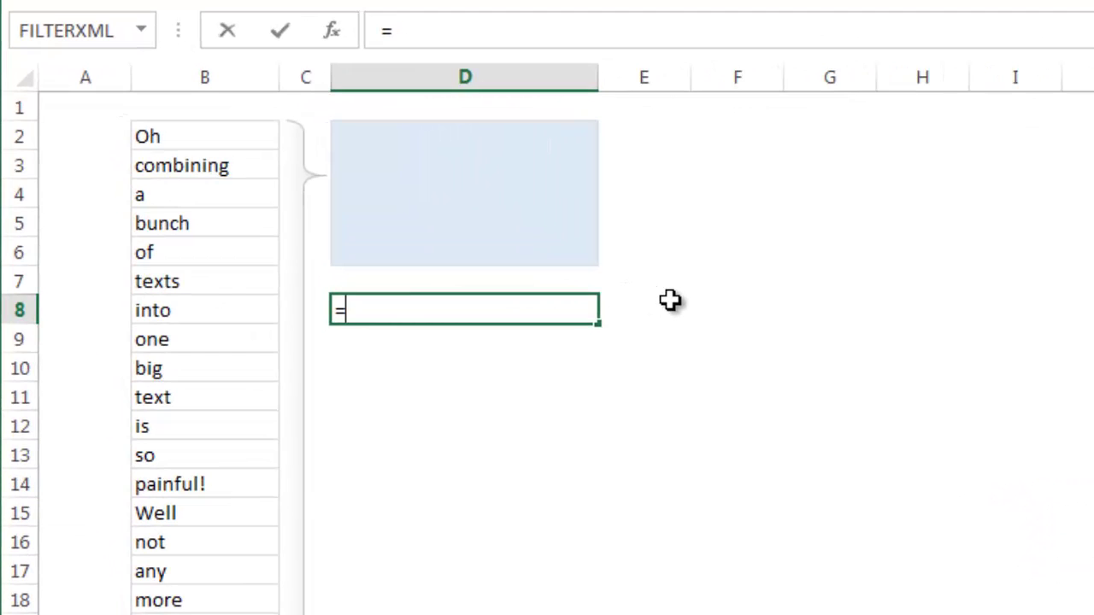
pyautogui.write('b2&B')
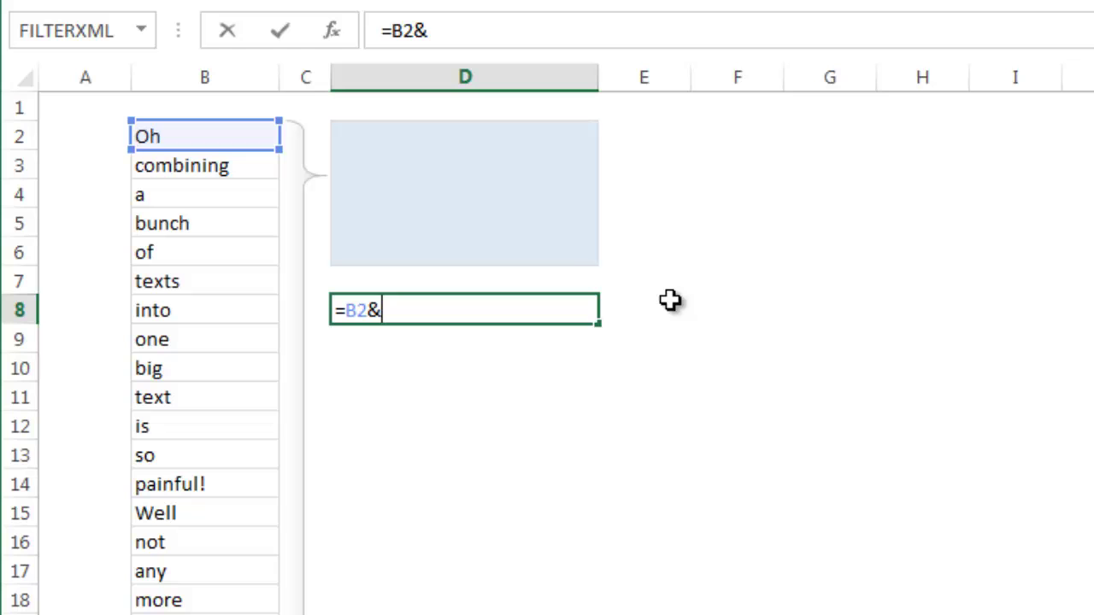
pyautogui.write('3')
pyautogui.press('Return')
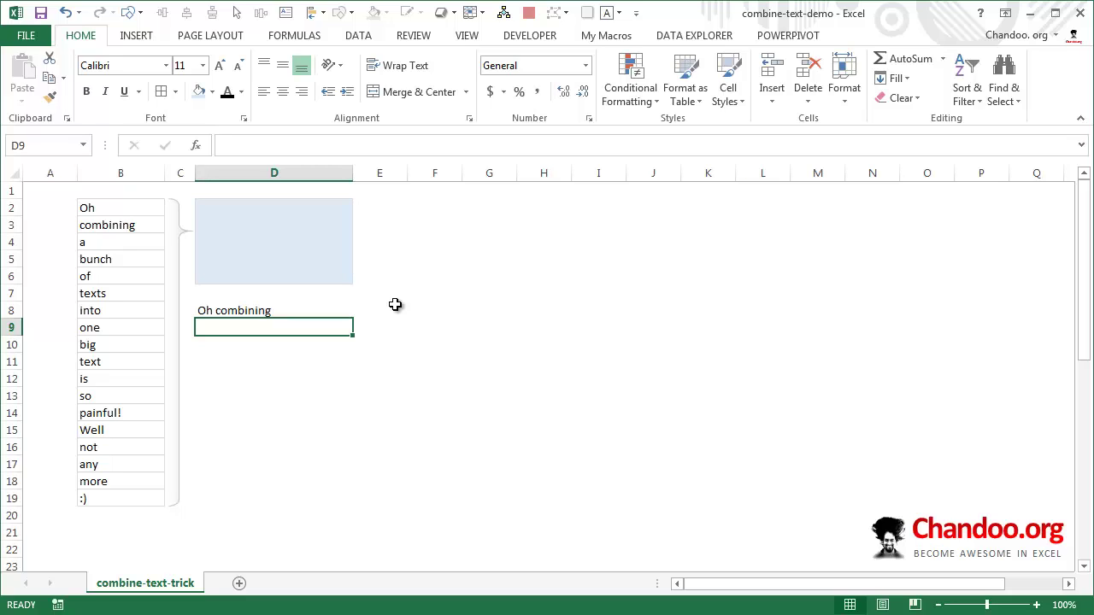
# Reopen D8's formula, try appending &, then cancel the edit to keep =B2&B3.
pyautogui.press('Up')
pyautogui.press('F2')
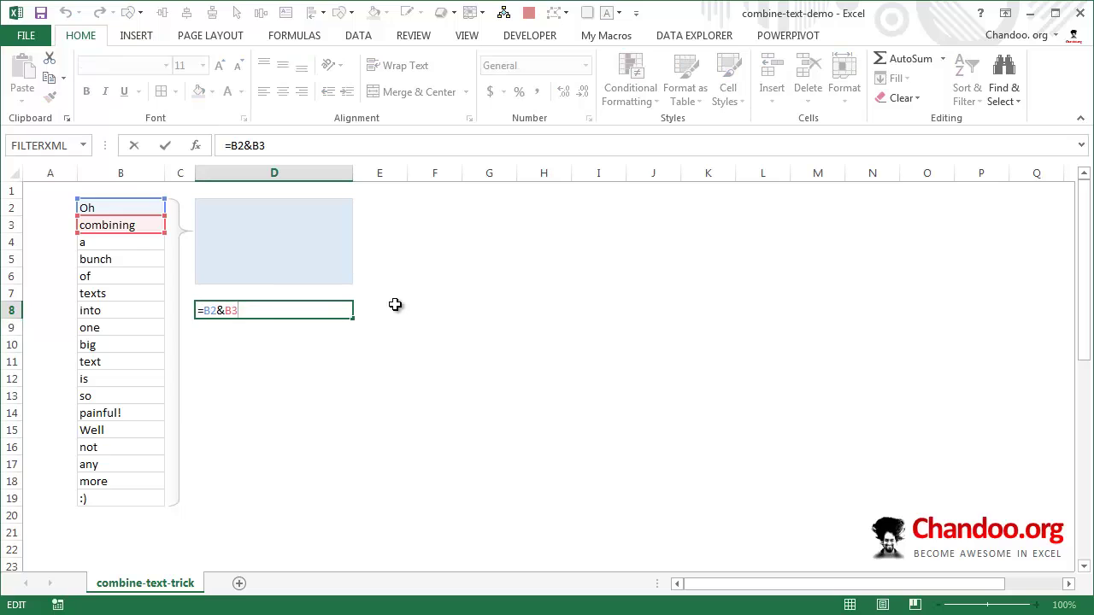
pyautogui.write('&')
pyautogui.press('Escape')
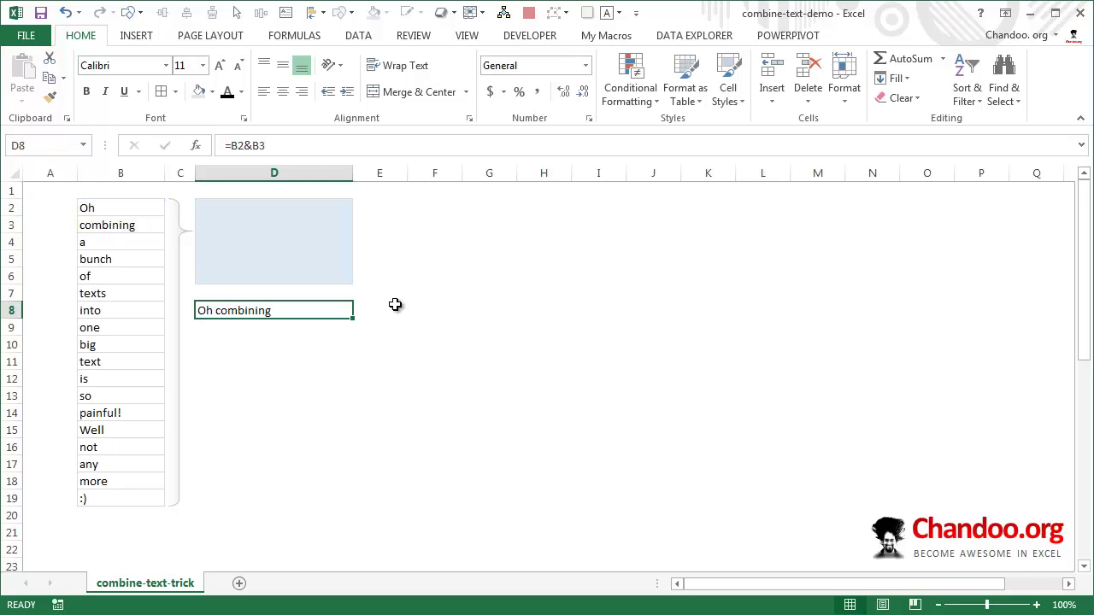
# Start a CONCATENATE formula in D8 with B2 and trial second arguments B3, B4 and B6.
pyautogui.write('=con')
pyautogui.press('Down')
pyautogui.press('Tab')
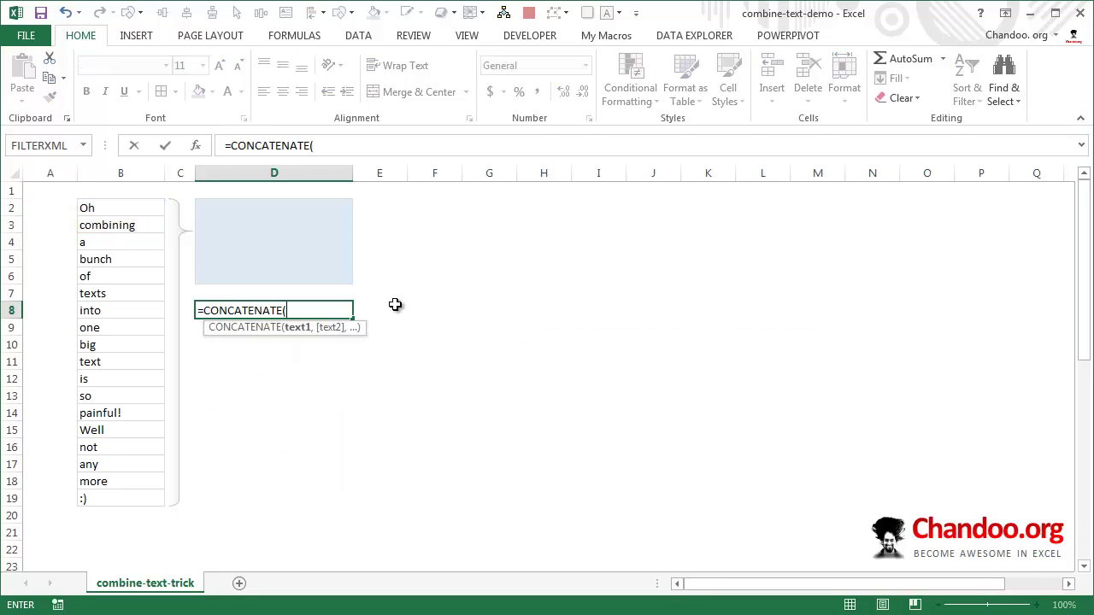
pyautogui.click(129, 208)
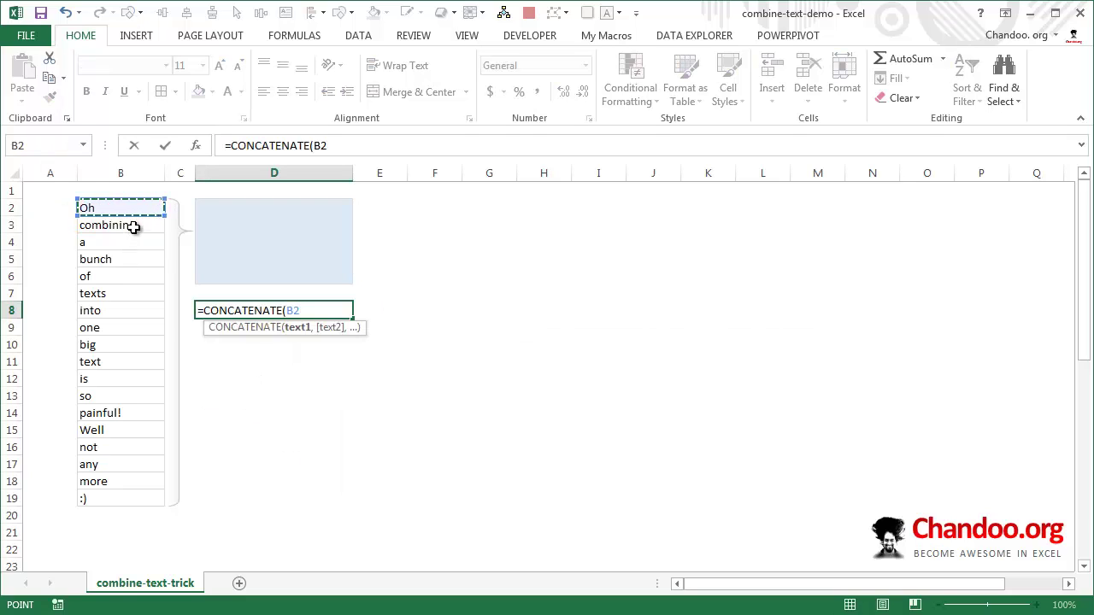
pyautogui.write(',')
pyautogui.click(132, 226)
pyautogui.click(122, 242)
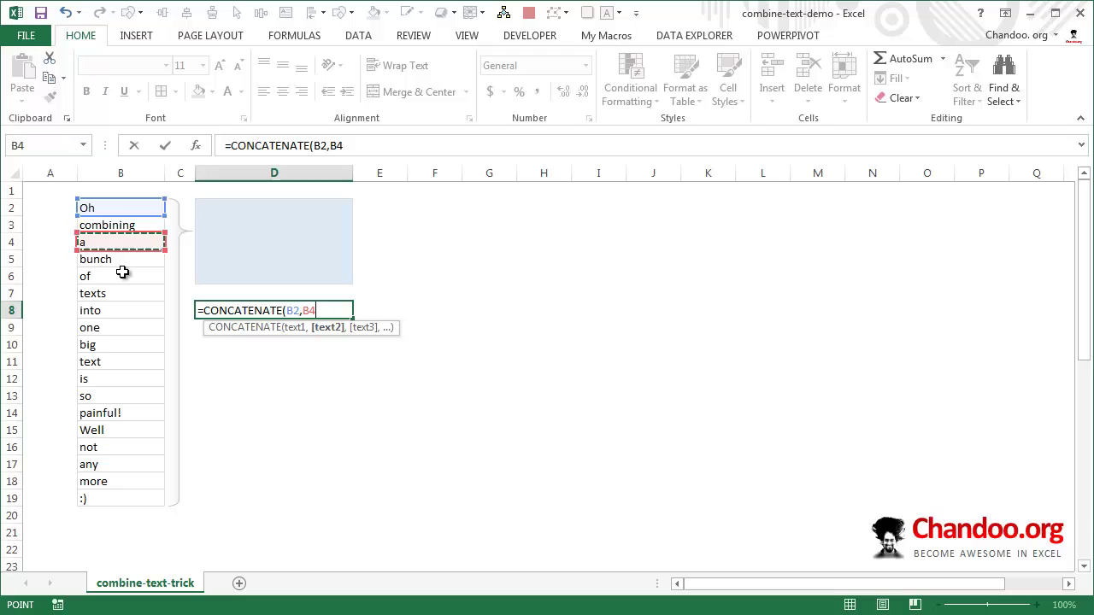
pyautogui.click(122, 272)
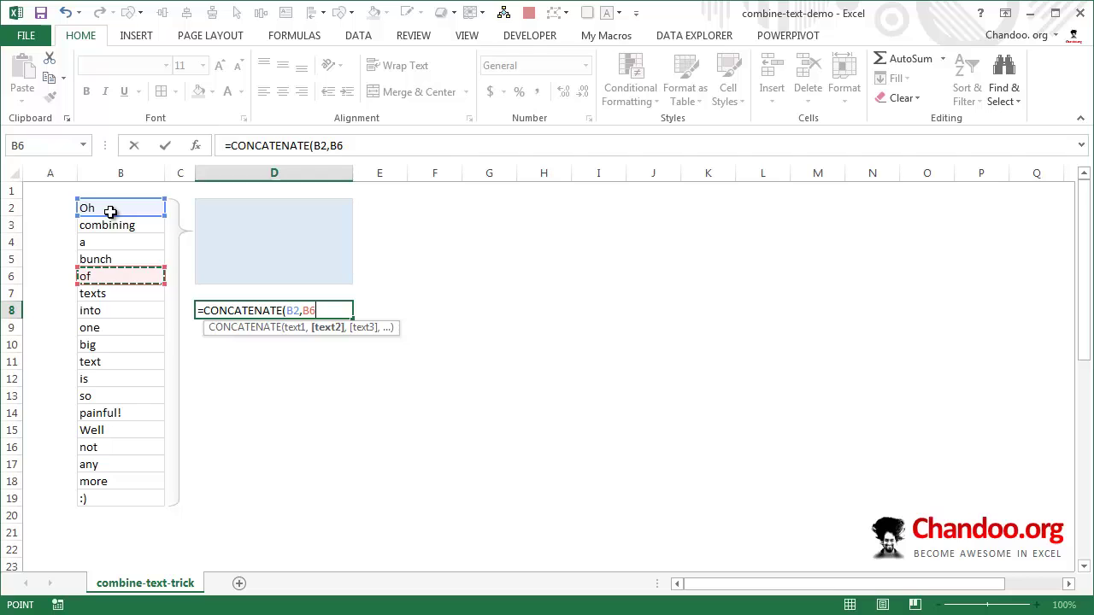
# Enter =CONCATENATE(B2:B19), see it return only 'into', then clear D8.
pyautogui.moveTo(111, 211); pyautogui.dragTo(128, 497)
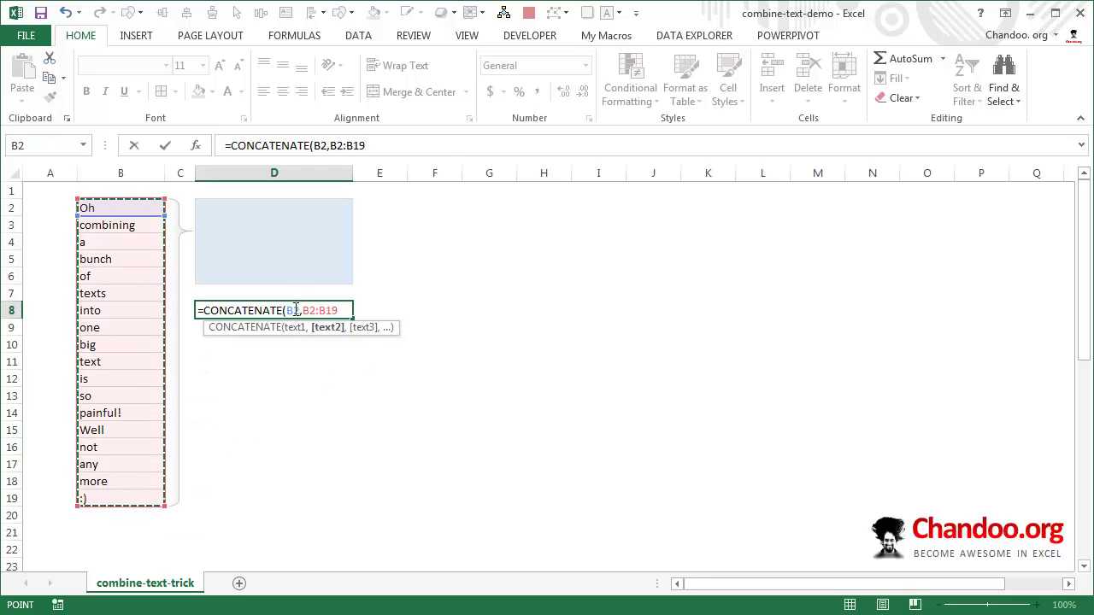
pyautogui.moveTo(299, 309); pyautogui.dragTo(283, 309)
pyautogui.press('Delete')
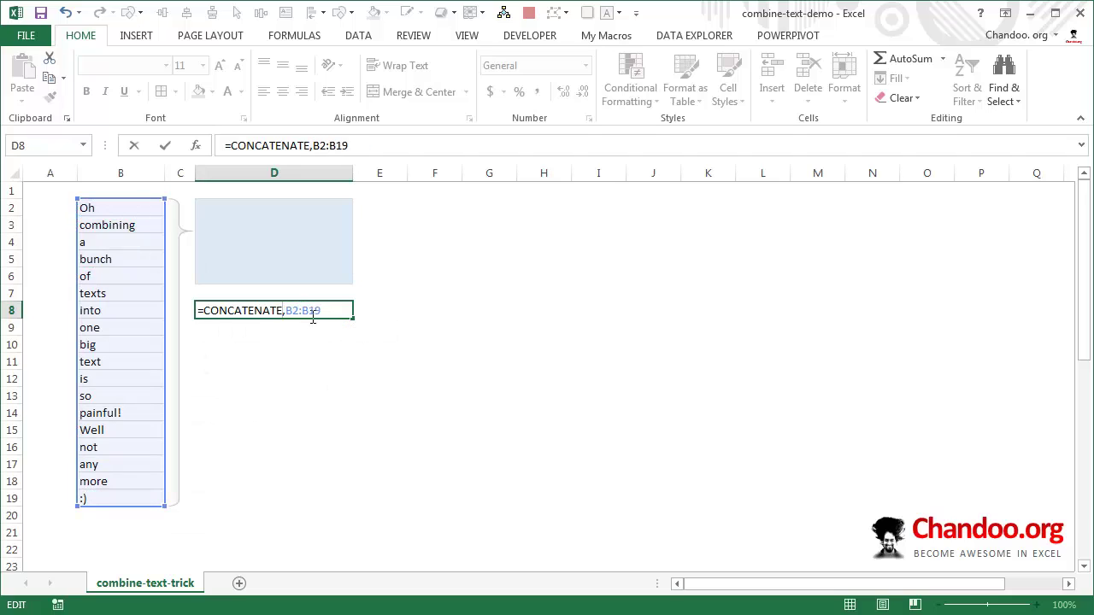
pyautogui.press('BackSpace')
pyautogui.write('(')
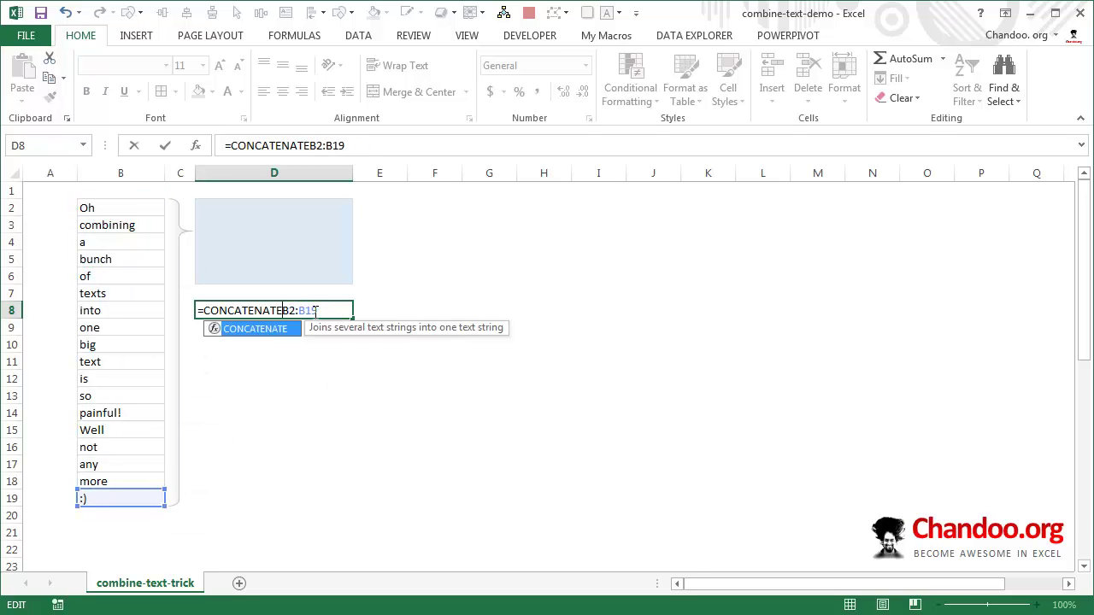
pyautogui.write(')')
pyautogui.press('Return')
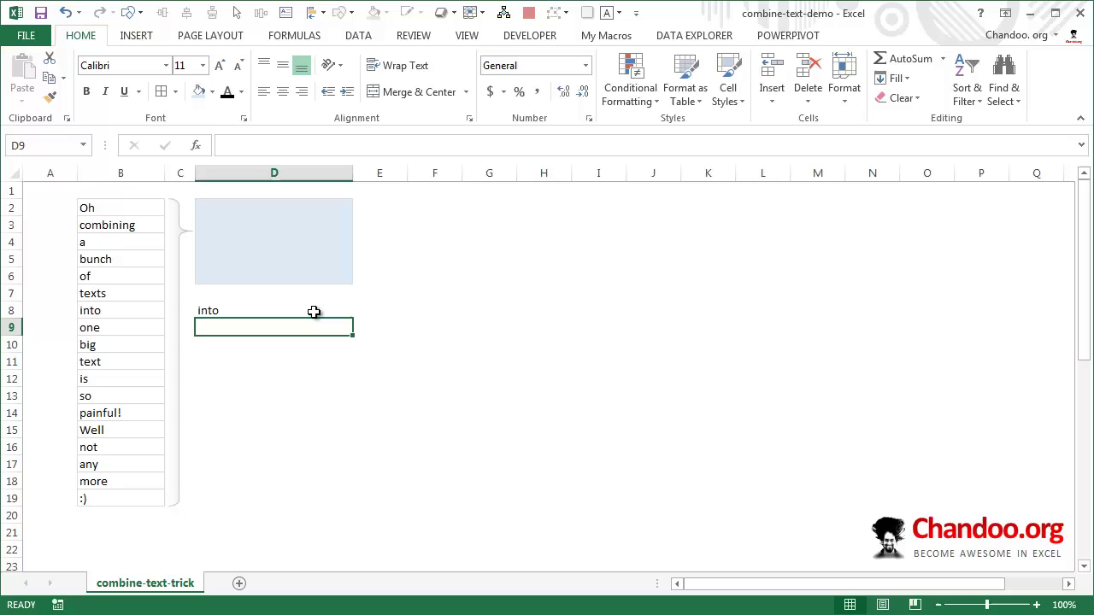
pyautogui.click(314, 311)
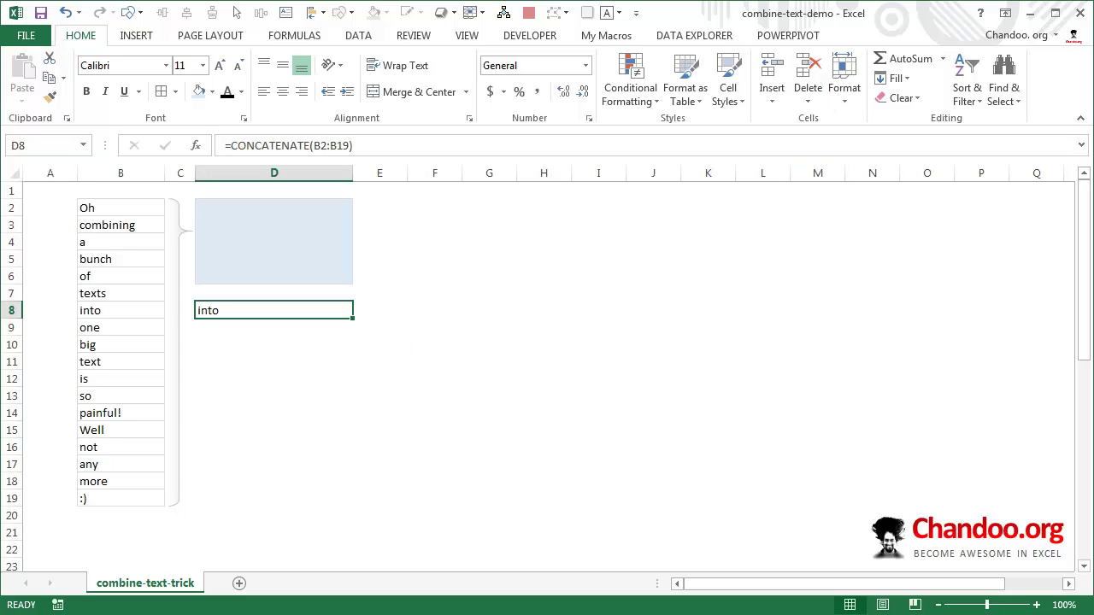
pyautogui.press('BackSpace')
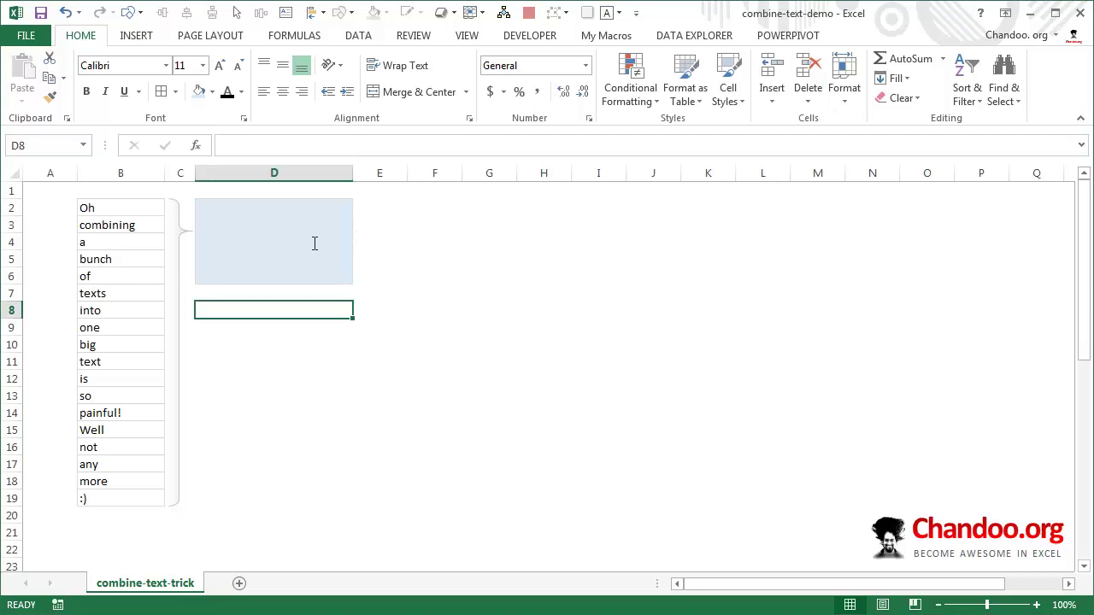
# In merged cell D2, write =CONCATENATE(TRANSPOSE(B2:B19)) without committing it.
pyautogui.click(312, 214)
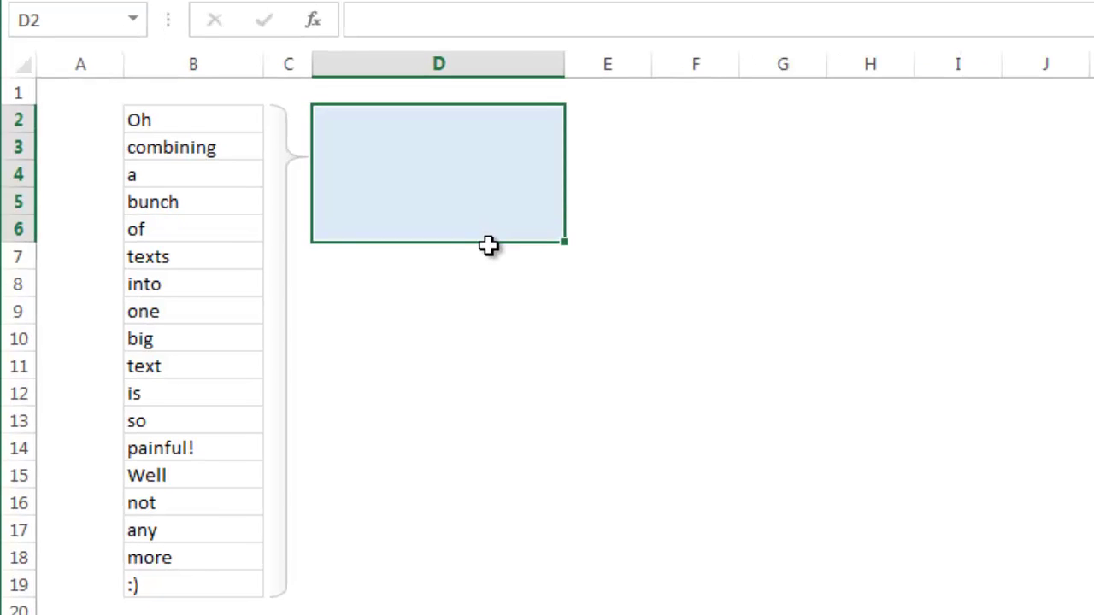
pyautogui.write('=')
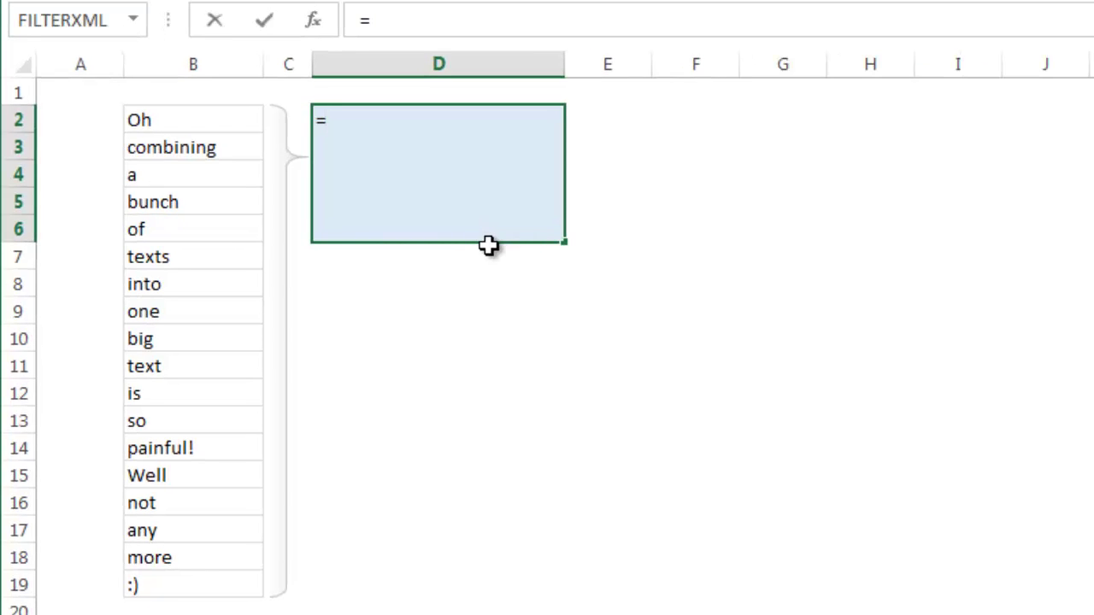
pyautogui.write('con')
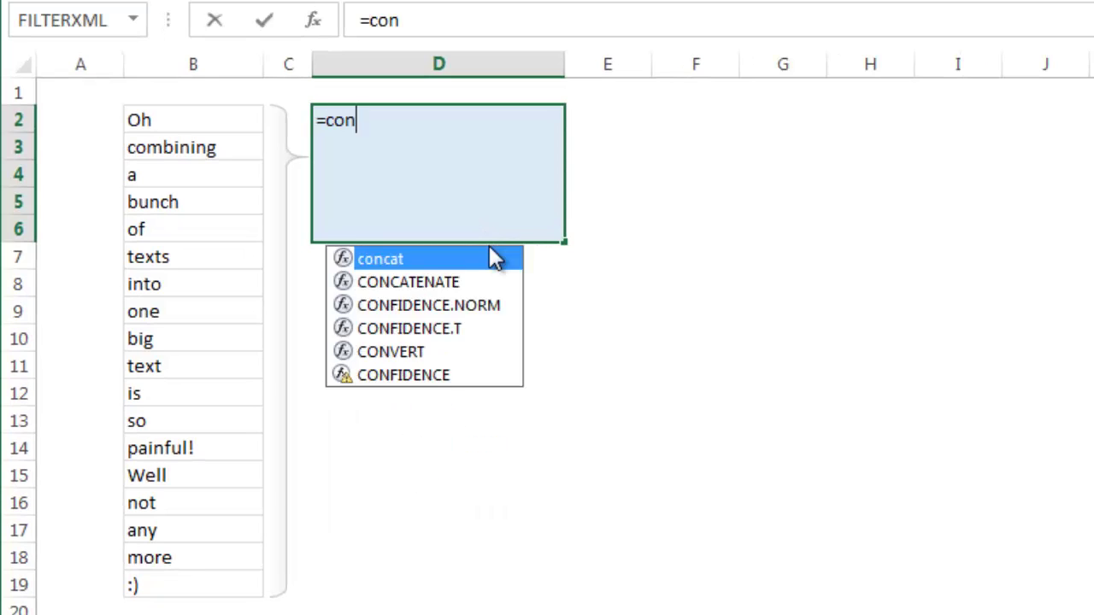
pyautogui.press('Down')
pyautogui.press('Tab')
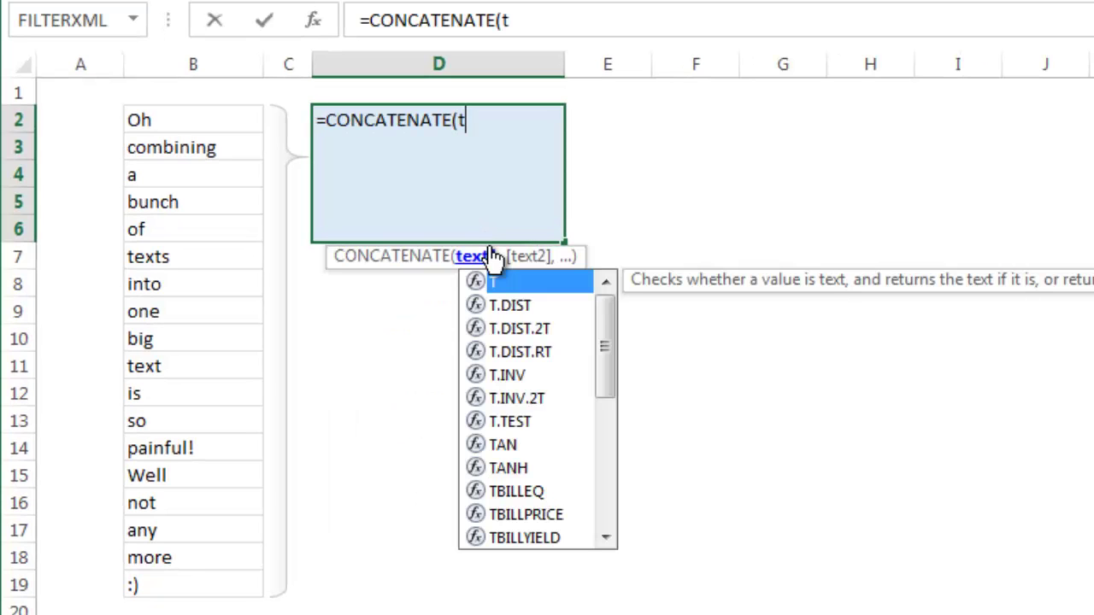
pyautogui.write('trn')
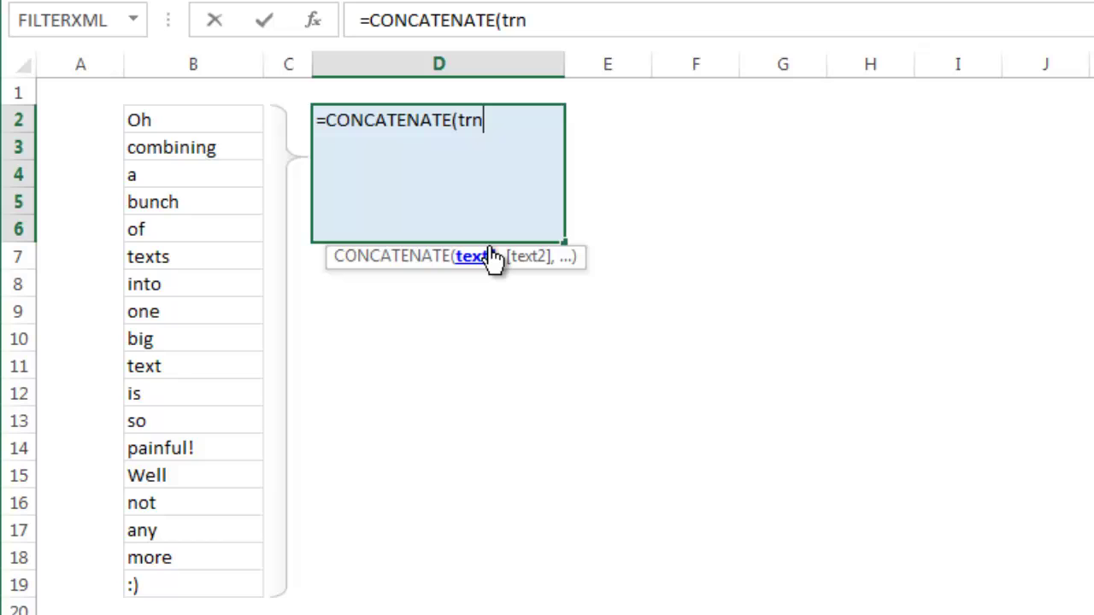
pyautogui.press('BackSpace')
pyautogui.write('an')
pyautogui.press('Tab')
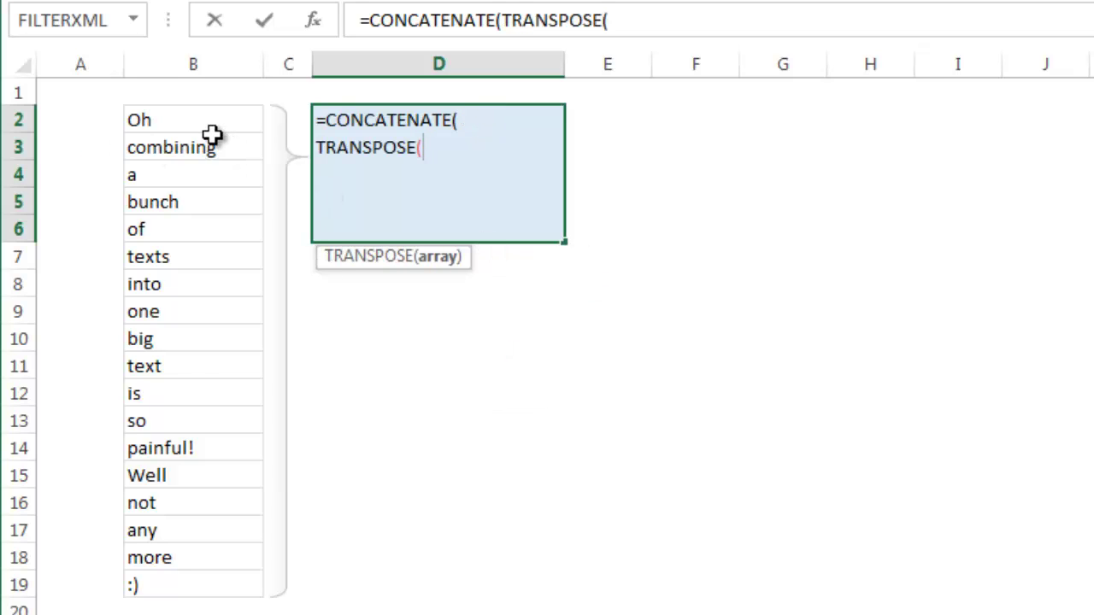
pyautogui.moveTo(215, 128); pyautogui.dragTo(248, 589)
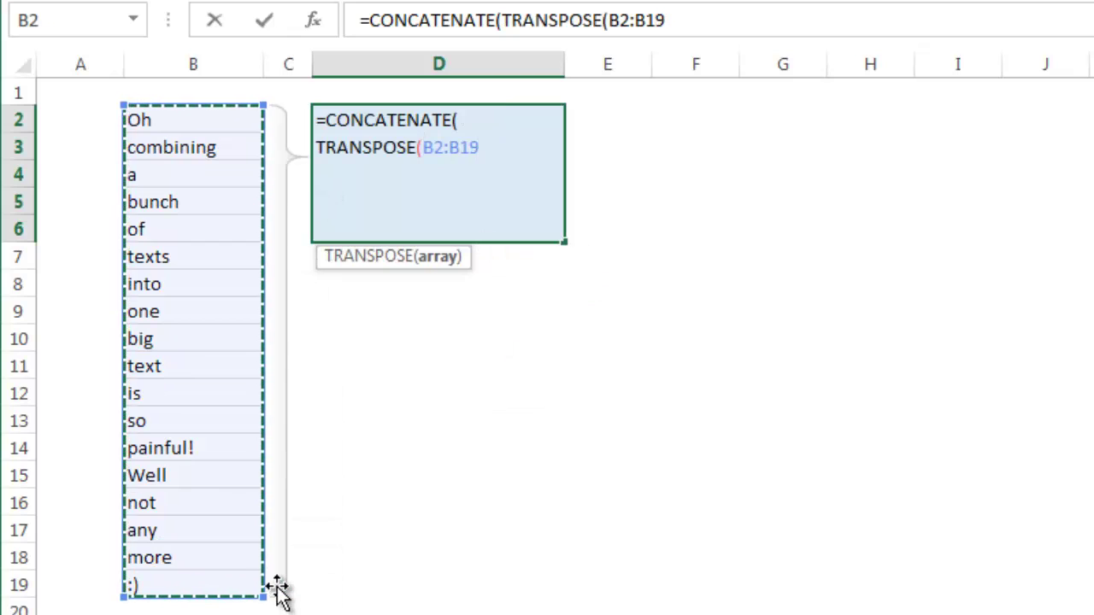
pyautogui.write(')')
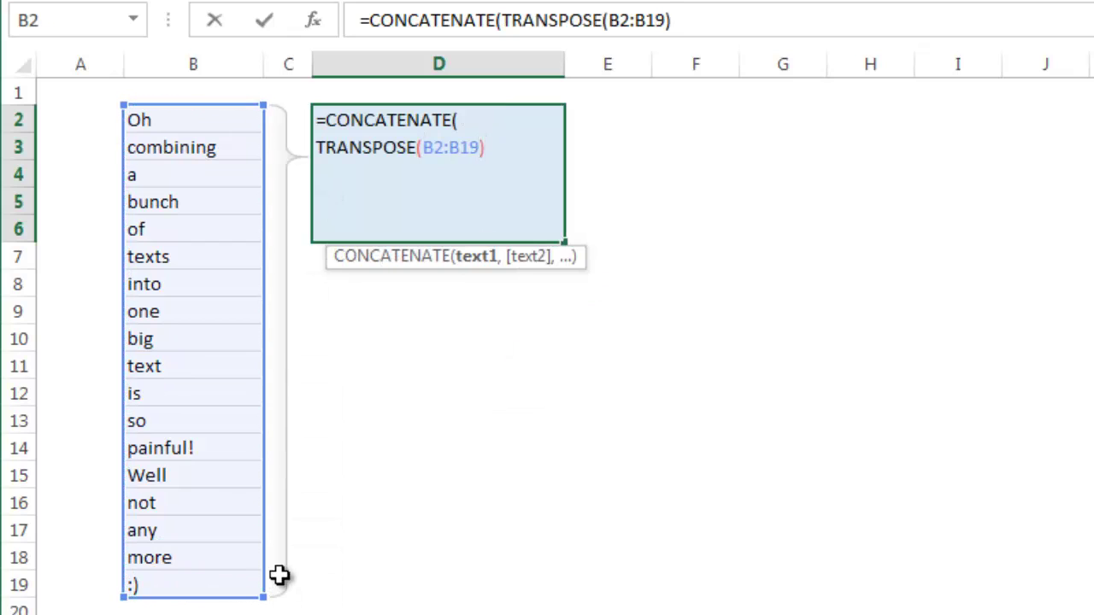
pyautogui.write(')')
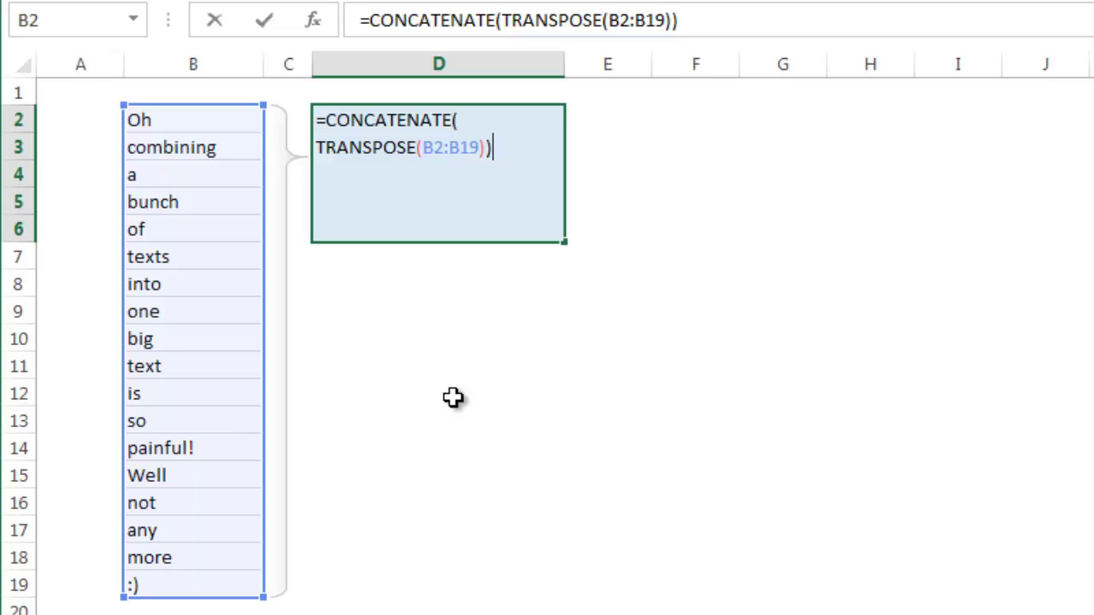
pyautogui.click(485, 147)
# Evaluate the TRANSPOSE(B2:B19) part with F9 into a literal array of the words.
pyautogui.moveTo(425, 152); pyautogui.dragTo(296, 151)
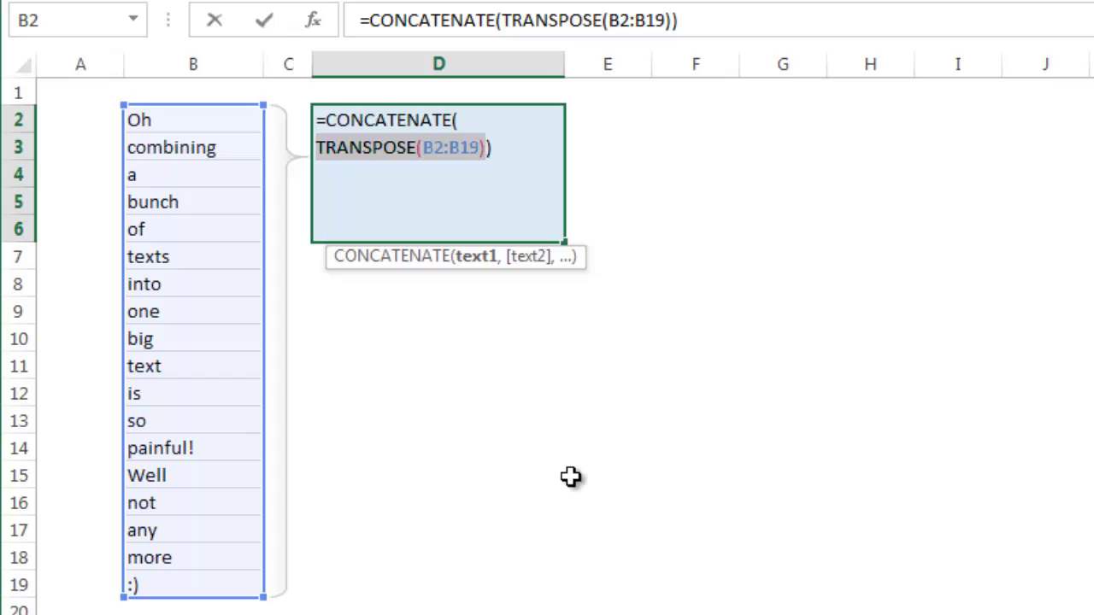
pyautogui.press('F9')
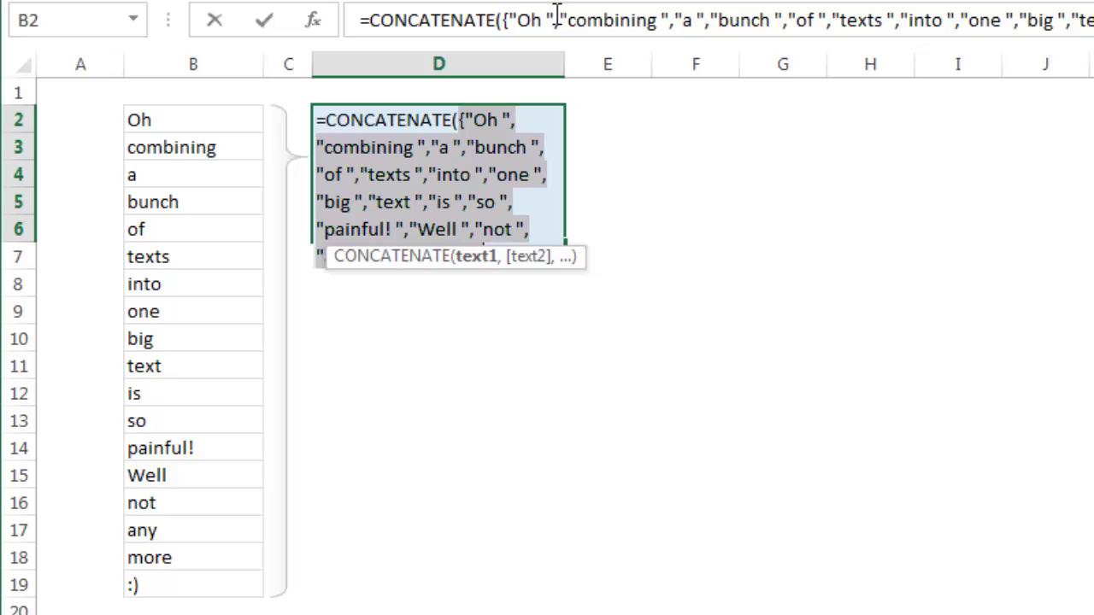
# Strip the array's curly braces and commit D2 to show 'Oh combining a bunch of texts…'.
pyautogui.click(511, 19)
pyautogui.press('BackSpace')
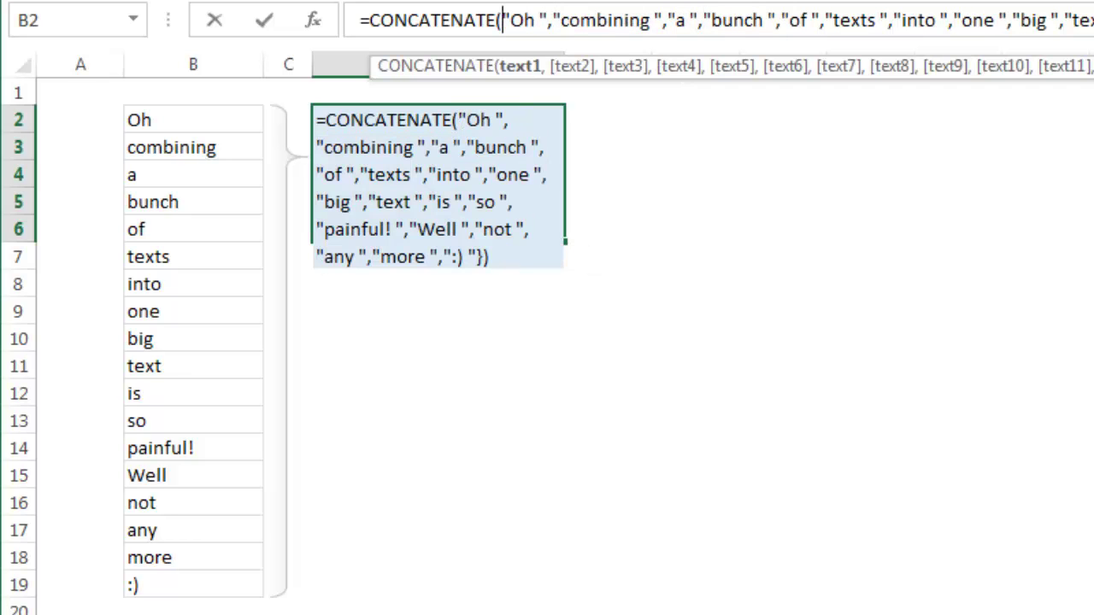
pyautogui.press('End')
pyautogui.press('BackSpace')
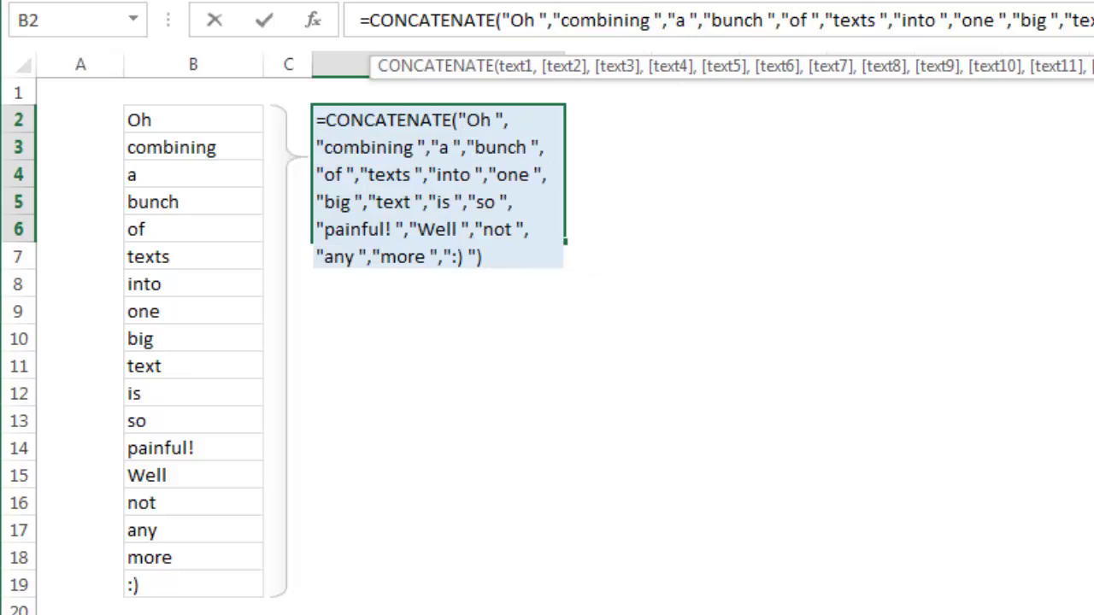
pyautogui.press('Return')
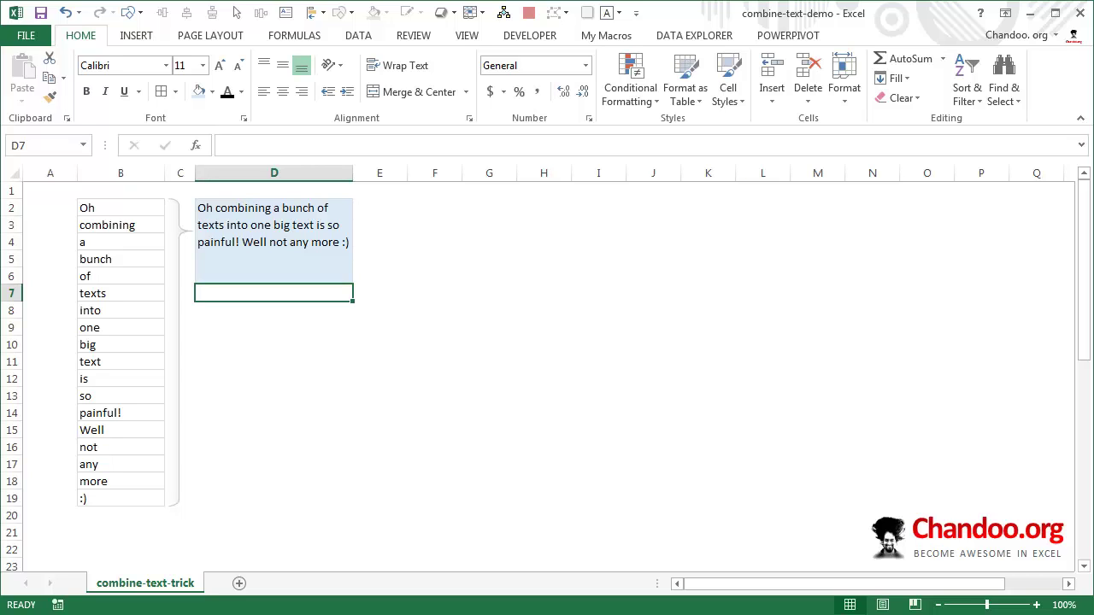
pyautogui.click(273, 242)
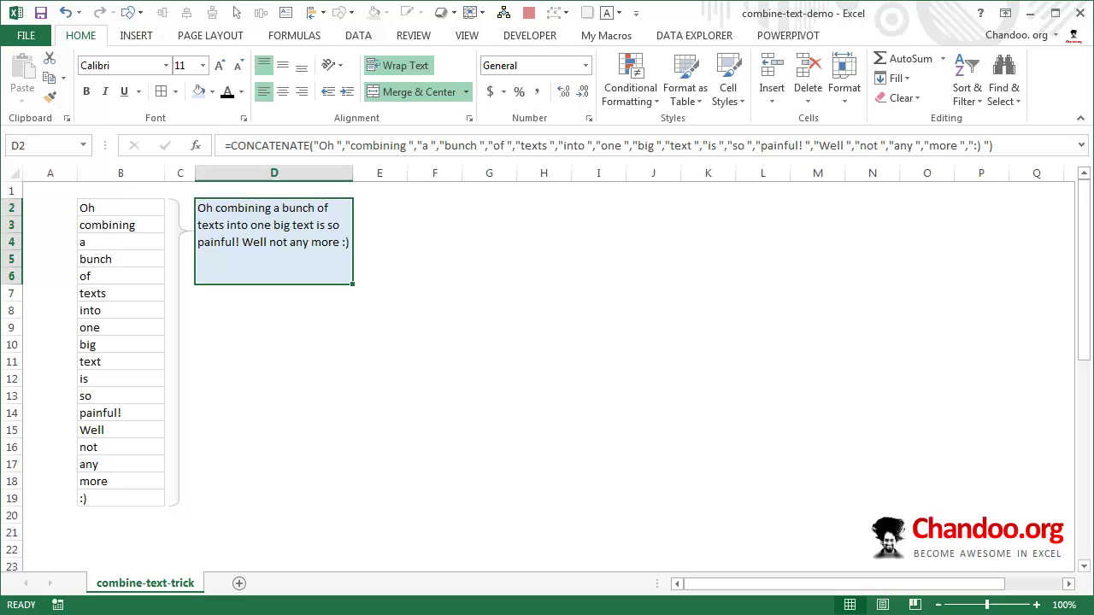
pyautogui.press('Left')
pyautogui.press('Left')
pyautogui.press('F2')
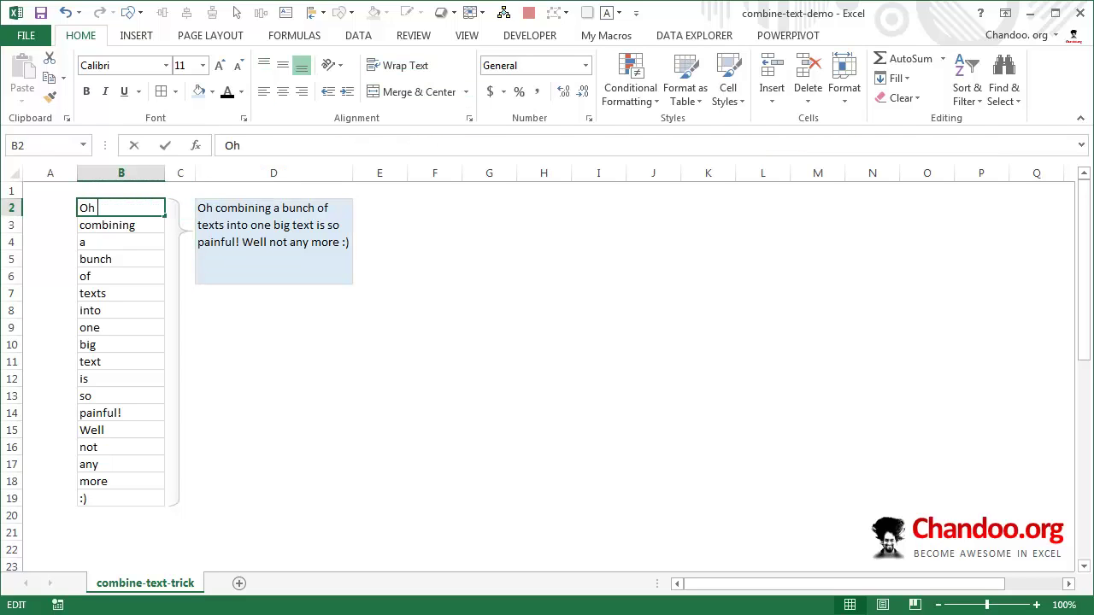
pyautogui.press('Return')
pyautogui.press('F2')
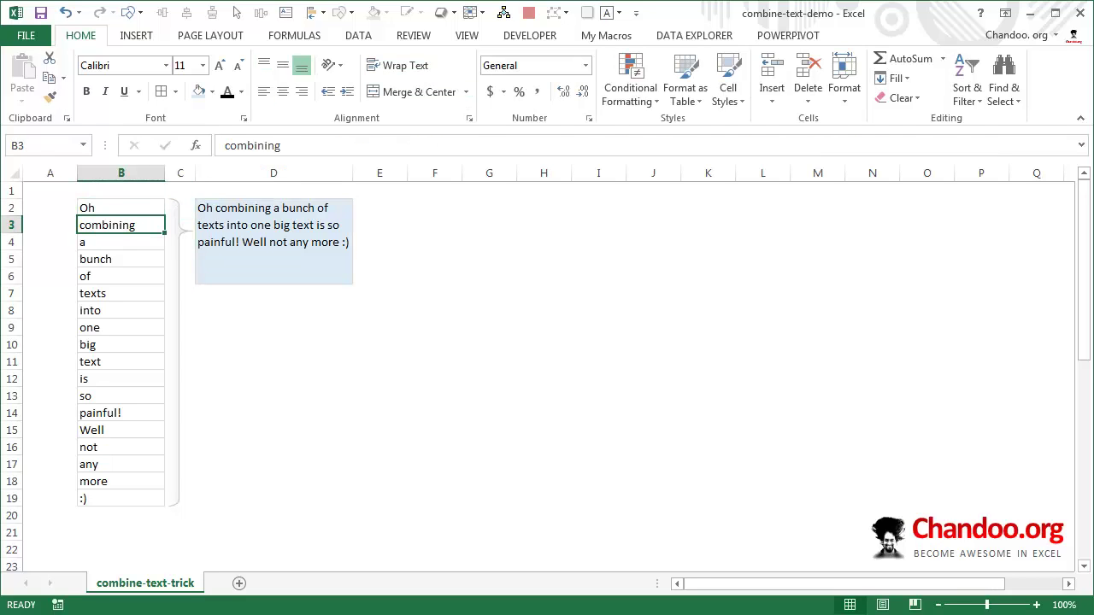
pyautogui.press('Return')
pyautogui.press('F2')
pyautogui.press('Return')
pyautogui.press('F2')
pyautogui.press('Return')
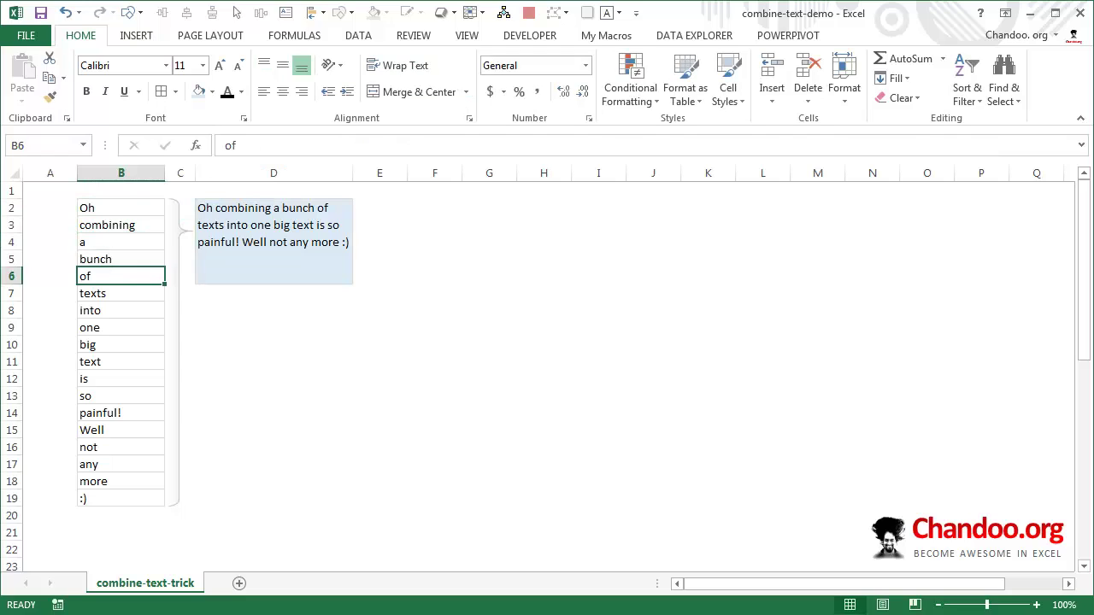
pyautogui.press('F2')
pyautogui.press('Return')
# List the letters A, B, C and D in cells D8:D11.
pyautogui.press('Right')
pyautogui.press('Right')
pyautogui.press('Right')
pyautogui.press('Right')
pyautogui.press('Right')
pyautogui.press('Up')
pyautogui.press('Up')
pyautogui.press('Up')
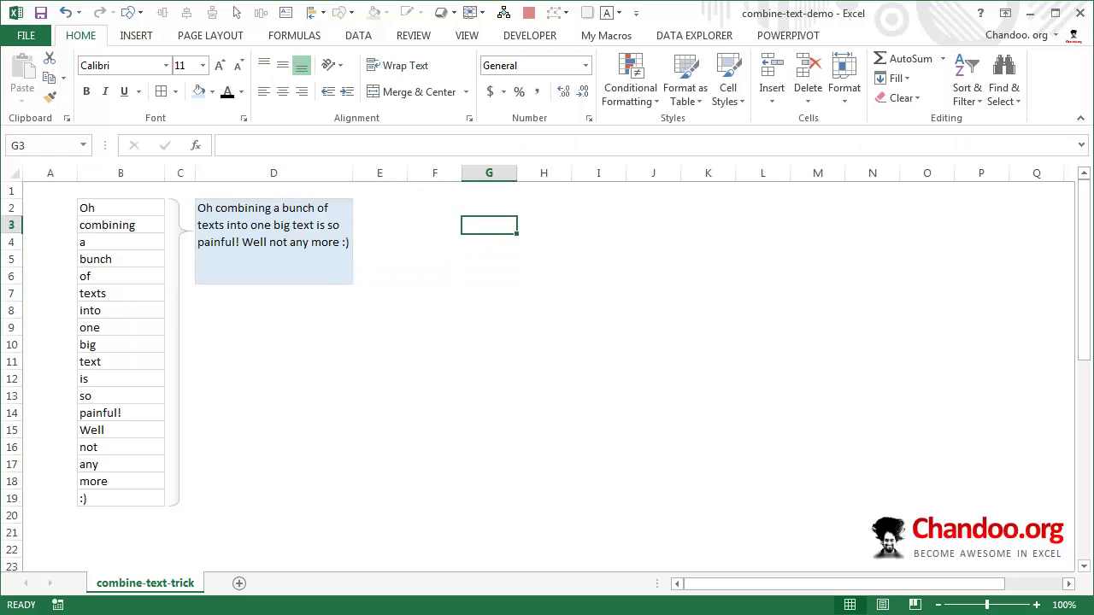
pyautogui.press('Up')
pyautogui.press('Left')
pyautogui.press('Left')
pyautogui.press('Down')
pyautogui.press('Down')
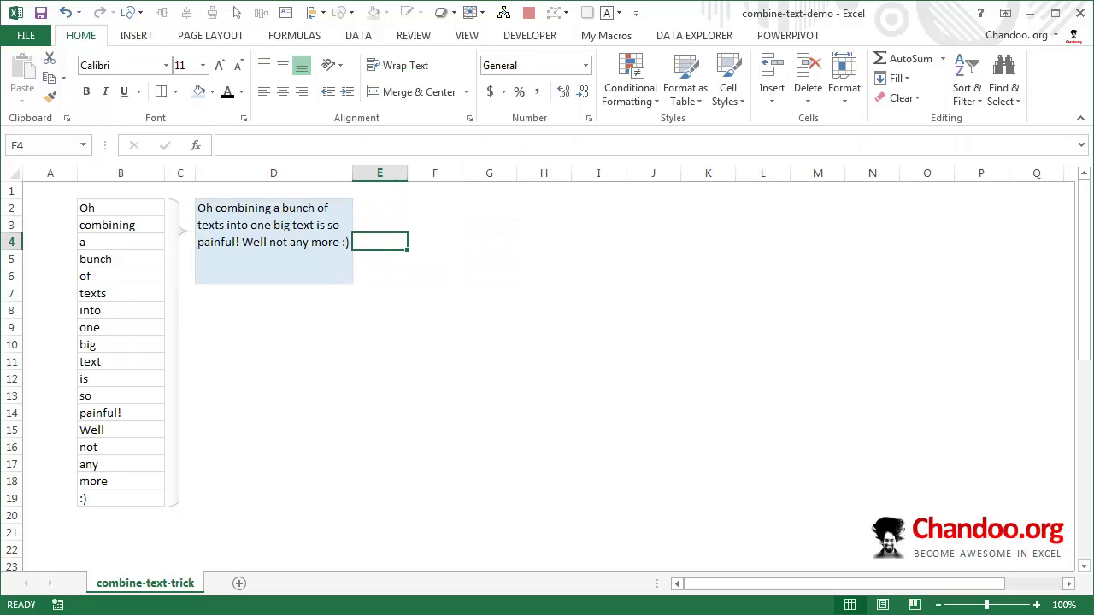
pyautogui.press('Down')
pyautogui.press('Down')
pyautogui.press('Down')
pyautogui.press('Down')
pyautogui.press('Left')
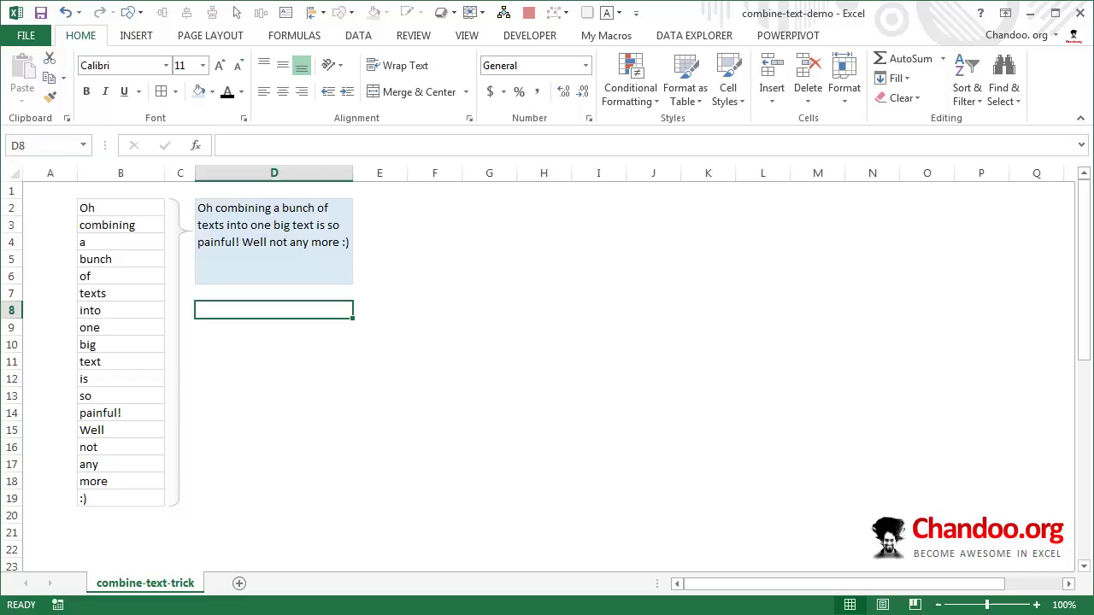
pyautogui.write('A')
pyautogui.press('Return')
pyautogui.write('B')
pyautogui.press('Return')
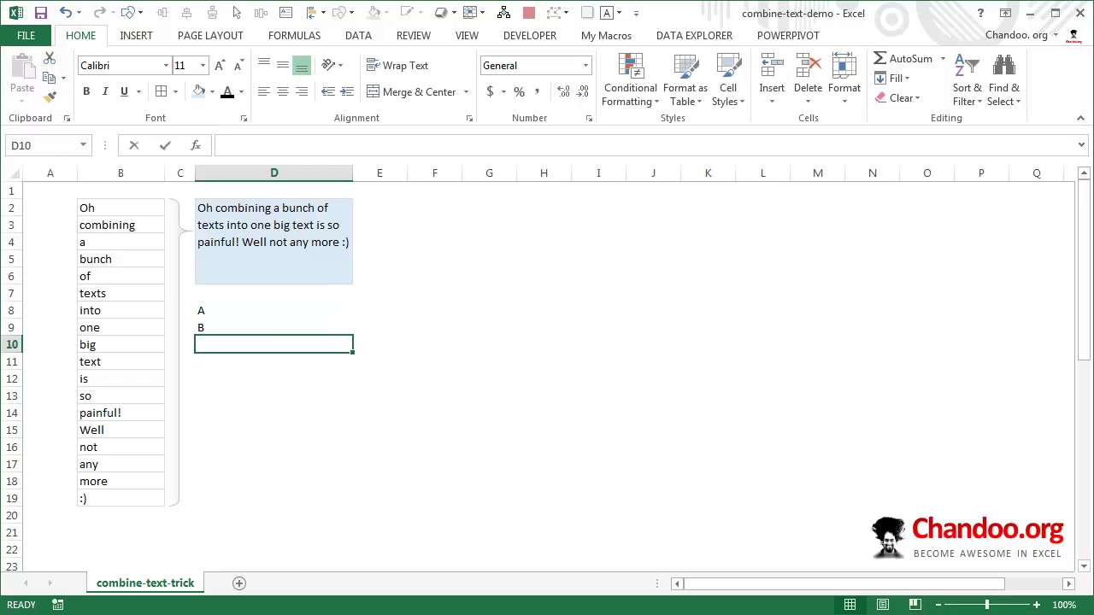
pyautogui.write('C')
pyautogui.press('Return')
pyautogui.write('D')
pyautogui.press('Return')
pyautogui.press('Return')
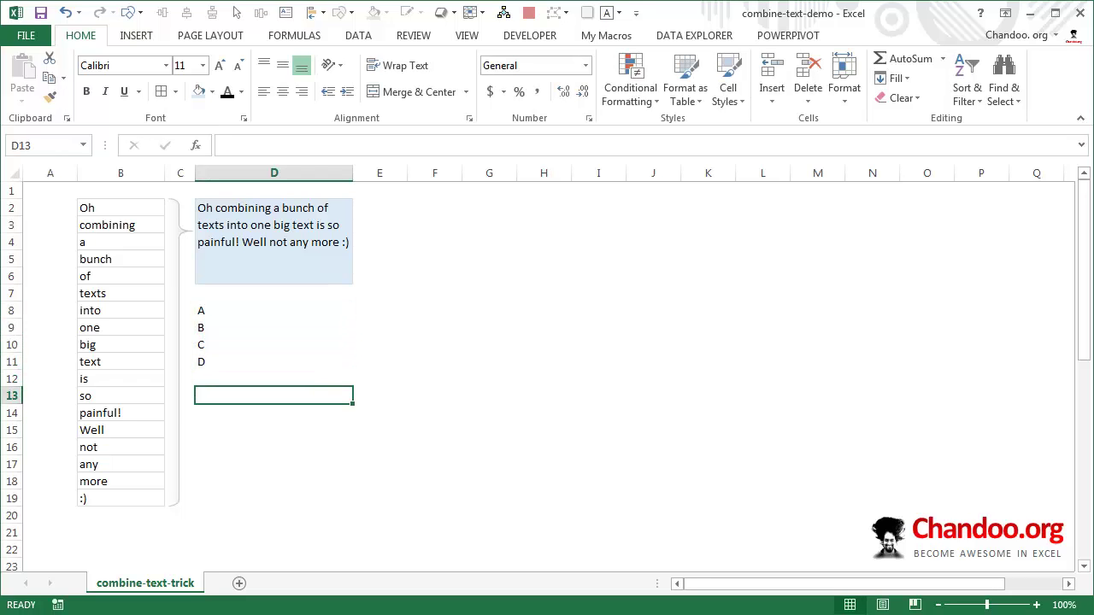
# In D13, write =CONCATENATE(TRANSPOSE(D8:D11&",")).
pyautogui.write('=con')
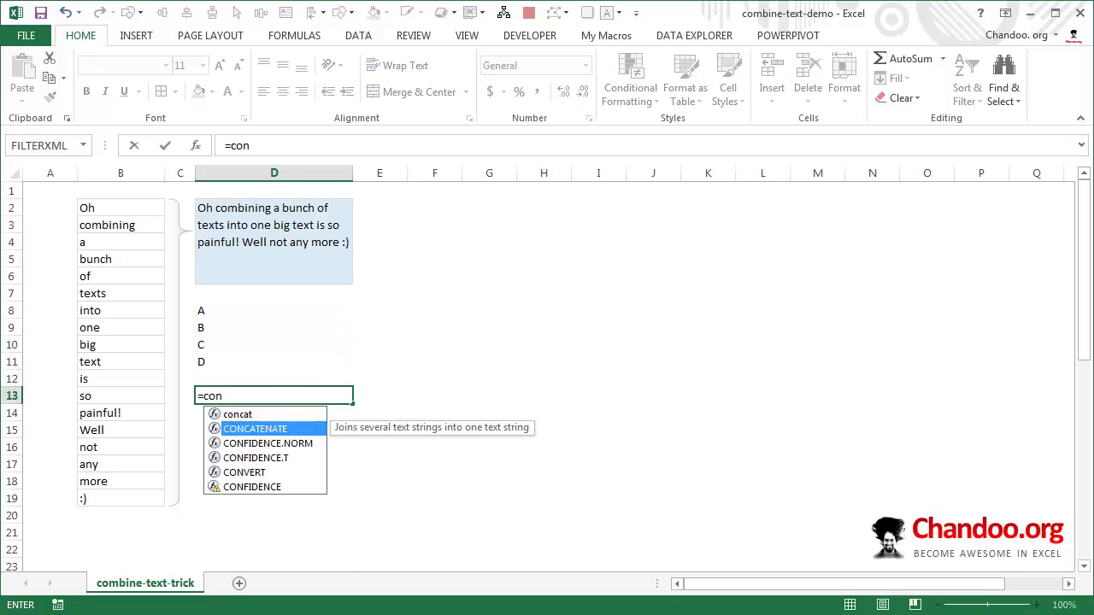
pyautogui.press('Tab')
pyautogui.write('trans')
pyautogui.press('Tab')
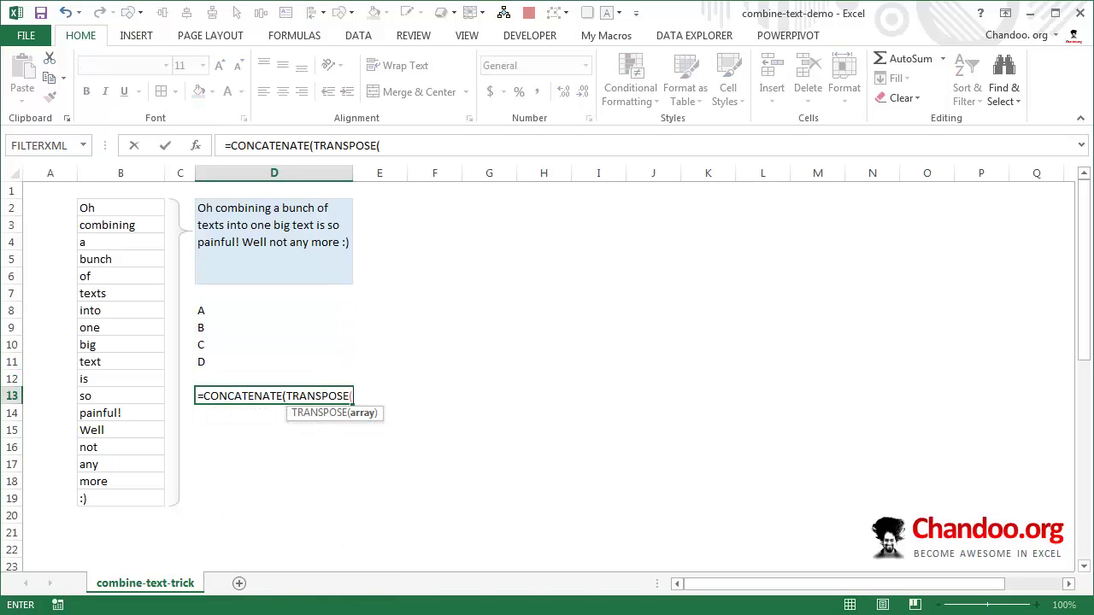
pyautogui.press('Up')
pyautogui.press('Up')
pyautogui.press('Up')
pyautogui.press('Up')
pyautogui.press('Up')
pyautogui.hotkey('shift', 'Down')
pyautogui.hotkey('shift', 'Down')
pyautogui.hotkey('shift', 'Down')
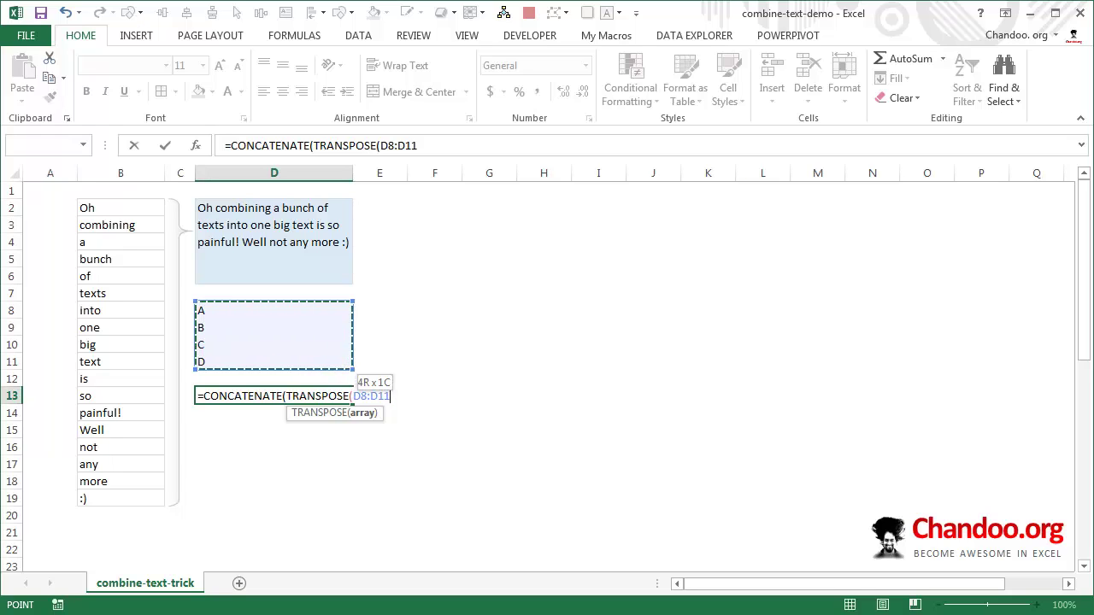
pyautogui.write('&')
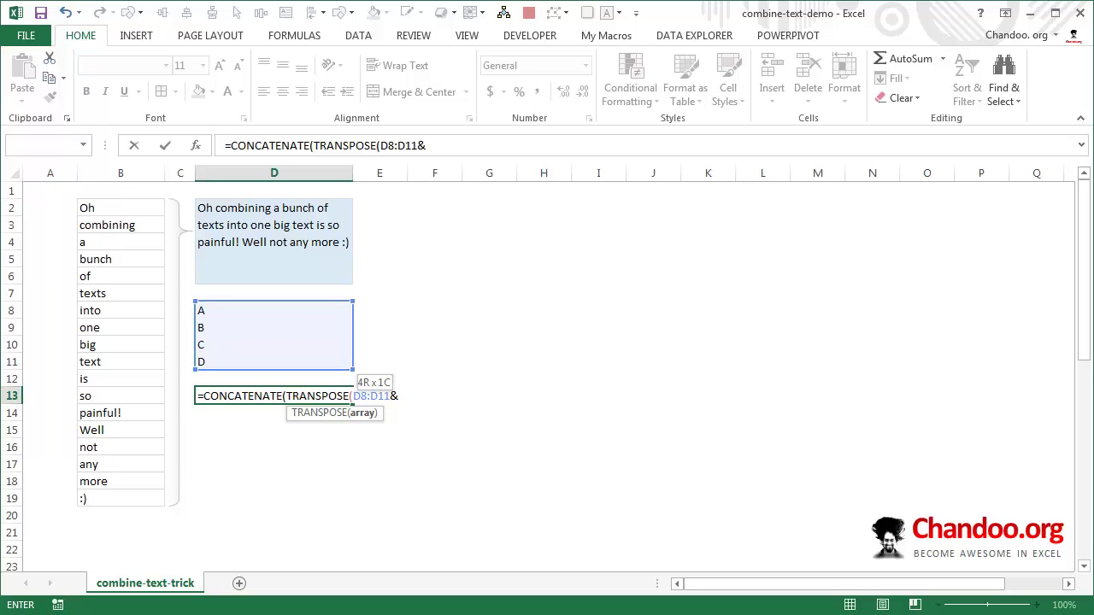
pyautogui.write('",")')
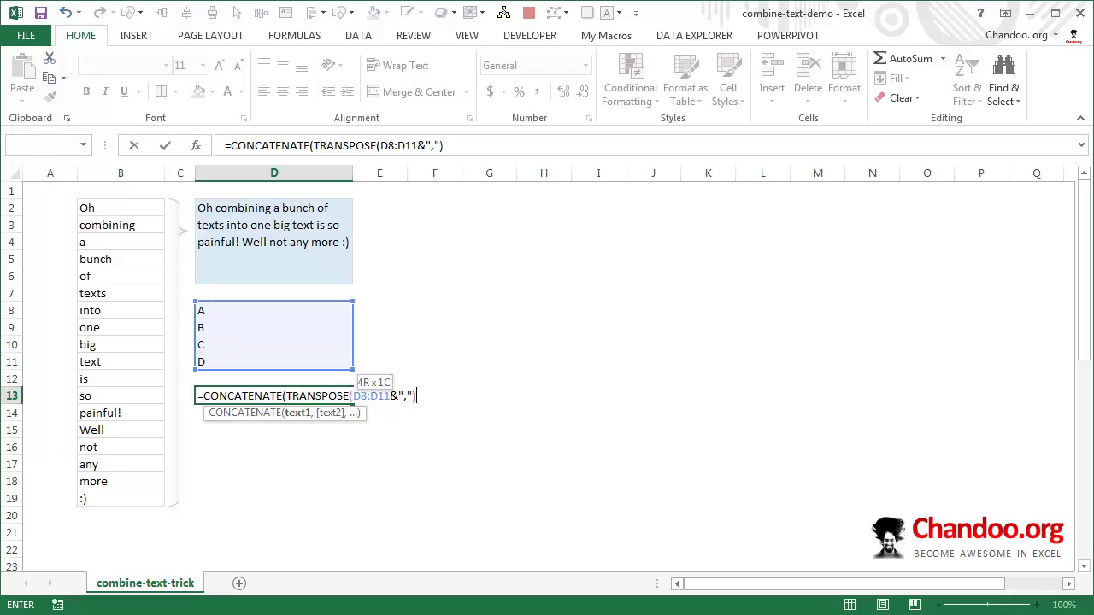
pyautogui.write(')')
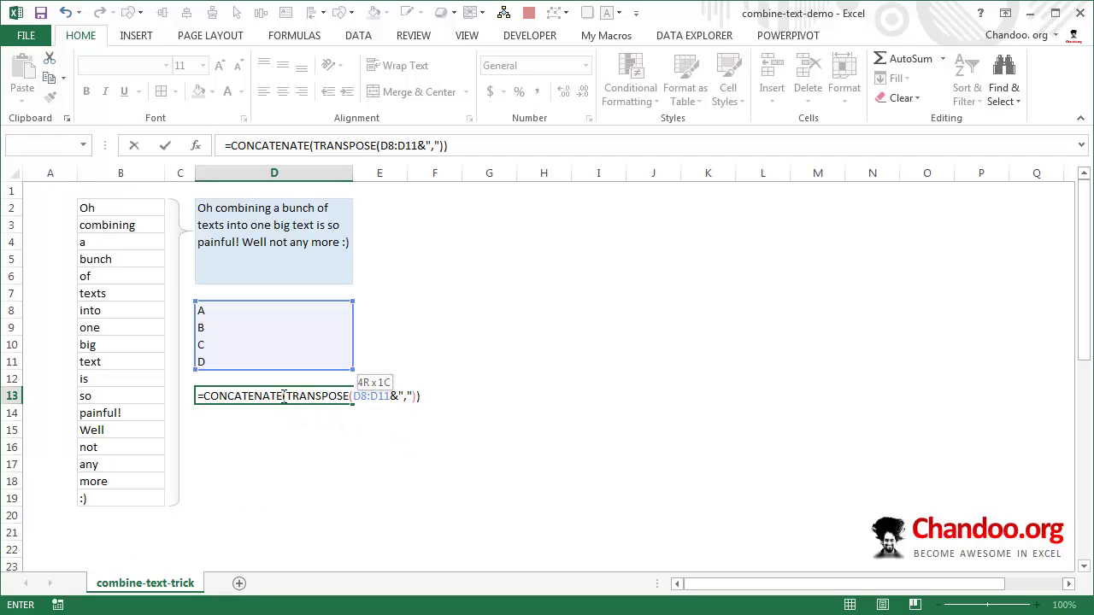
# Evaluate the TRANSPOSE part with F9, remove the braces, and commit so D13 shows 'A,B,C,D,'.
pyautogui.moveTo(286, 396); pyautogui.dragTo(416, 399)
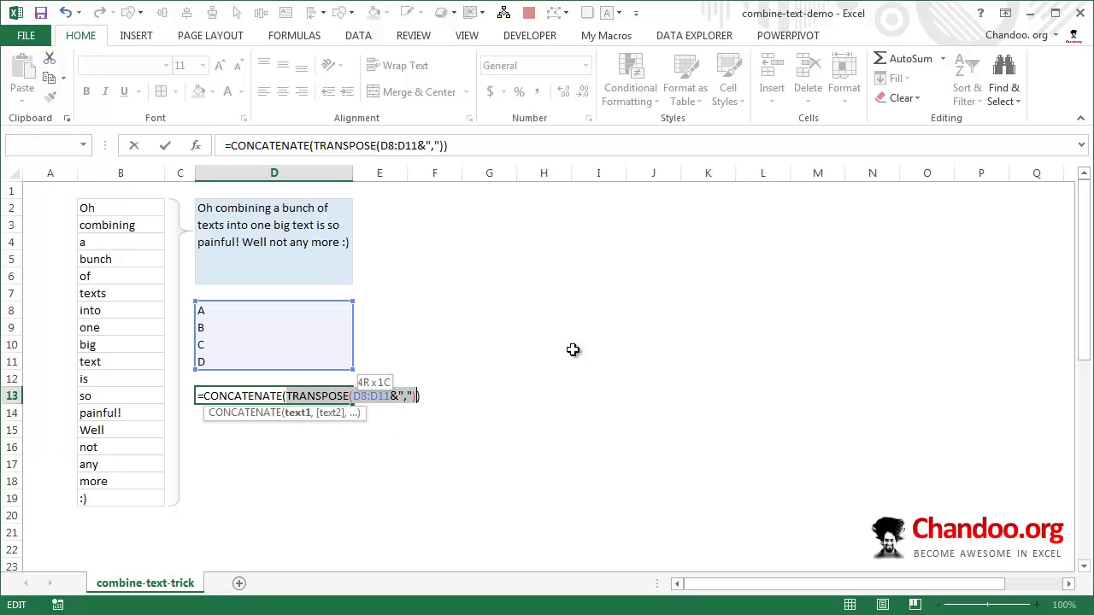
pyautogui.press('F9')
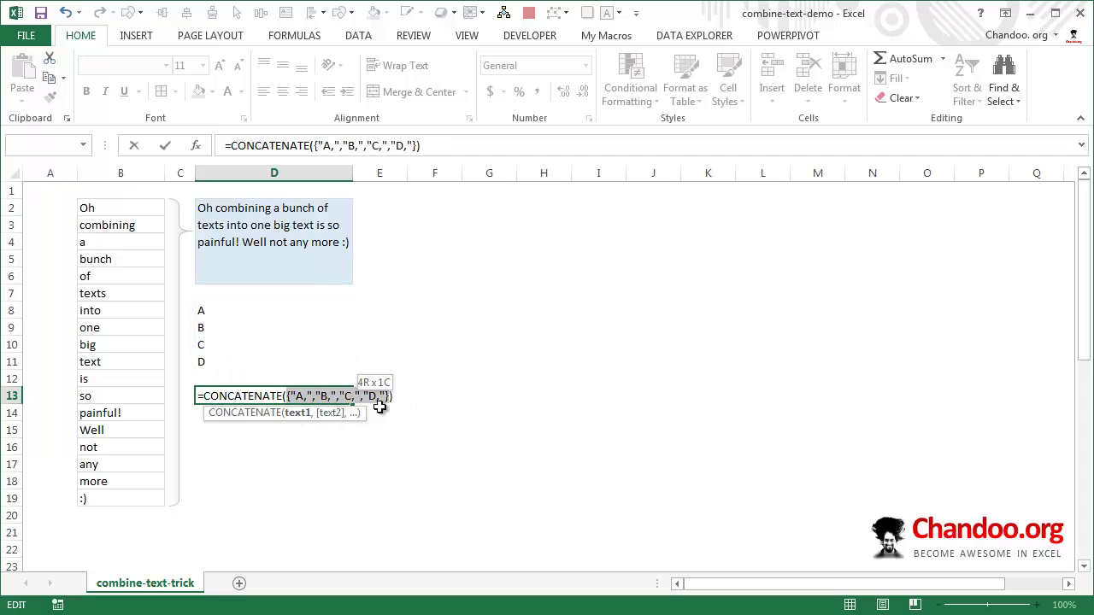
pyautogui.click(389, 393)
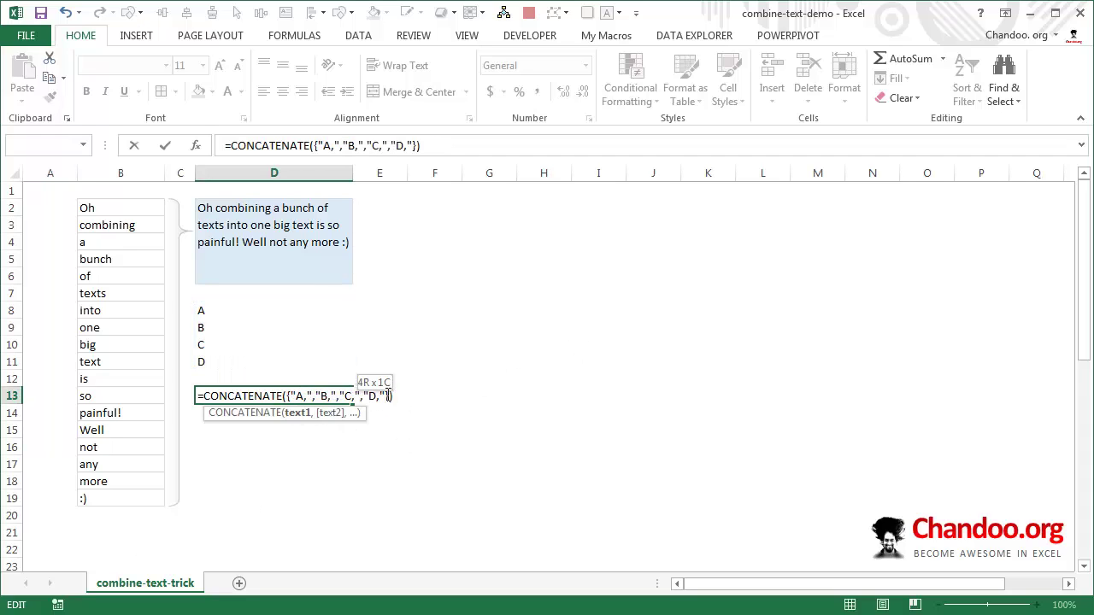
pyautogui.press('BackSpace')
pyautogui.press('Left')
pyautogui.press('Left')
pyautogui.press('Left')
pyautogui.press('Left')
pyautogui.press('Left')
pyautogui.press('Left')
pyautogui.press('Left')
pyautogui.press('Left')
pyautogui.press('Left')
pyautogui.press('Left')
pyautogui.press('Left')
pyautogui.press('Left')
pyautogui.press('Left')
pyautogui.press('Left')
pyautogui.press('Left')
pyautogui.press('Left')
pyautogui.press('Left')
pyautogui.press('Left')
pyautogui.press('Left')
pyautogui.press('BackSpace')
pyautogui.press('Return')
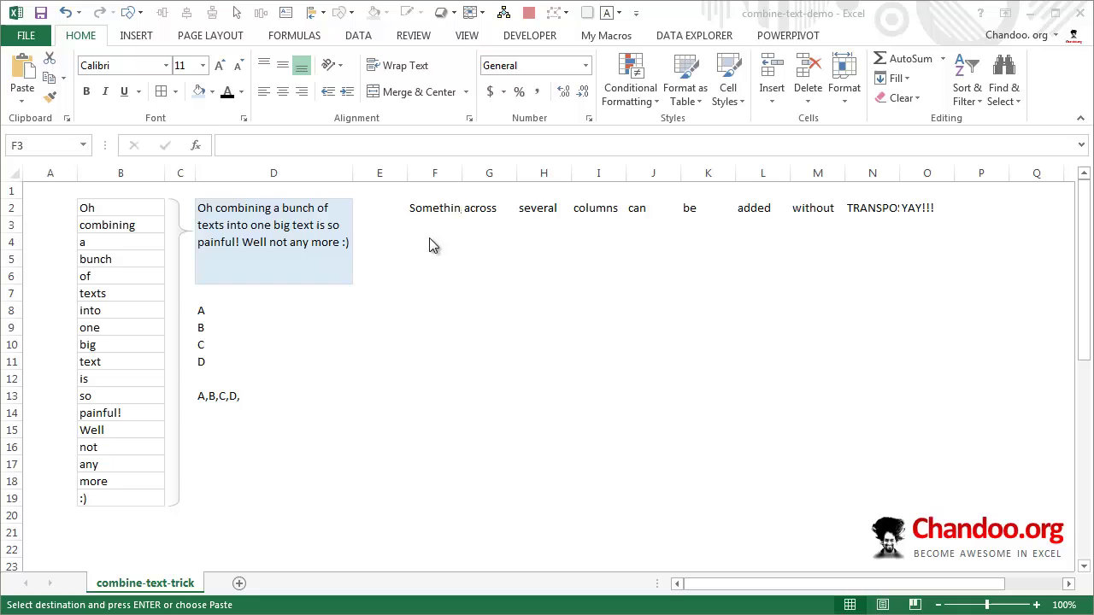
# Paste the sentence's ten words into F2:O2 and select them.
pyautogui.click(433, 212)
pyautogui.hotkey('ctrl', 'v')
pyautogui.moveTo(569, 207); pyautogui.dragTo(919, 208)
# In F4, write =CONCATENATE(F2:O2).
pyautogui.click(430, 248)
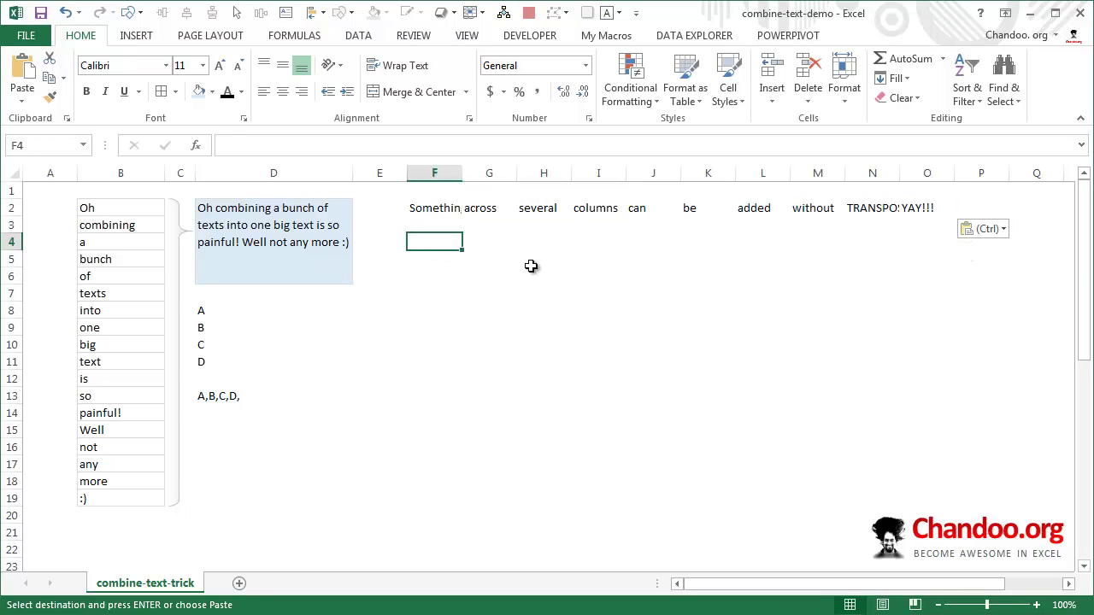
pyautogui.write('=con')
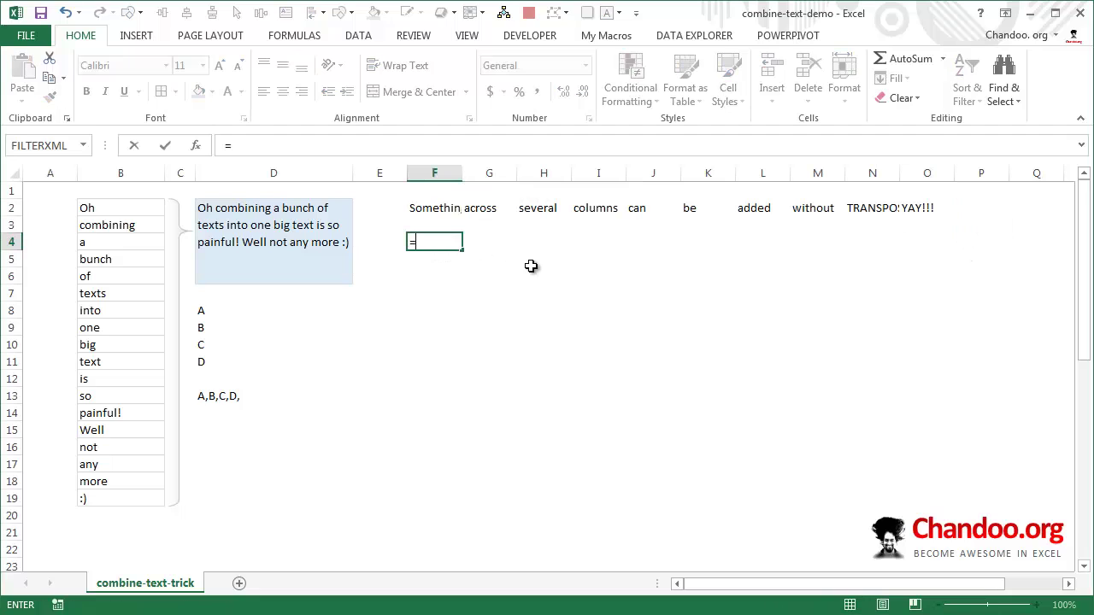
pyautogui.click(534, 274)
pyautogui.doubleClick(532, 271)
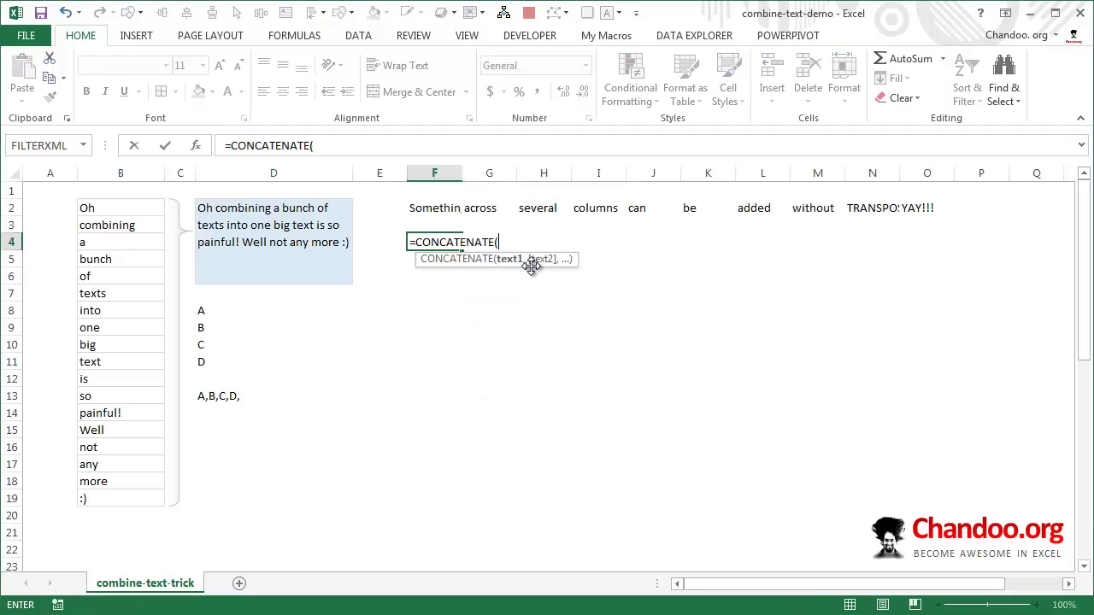
pyautogui.moveTo(427, 208); pyautogui.dragTo(912, 207)
pyautogui.write(')')
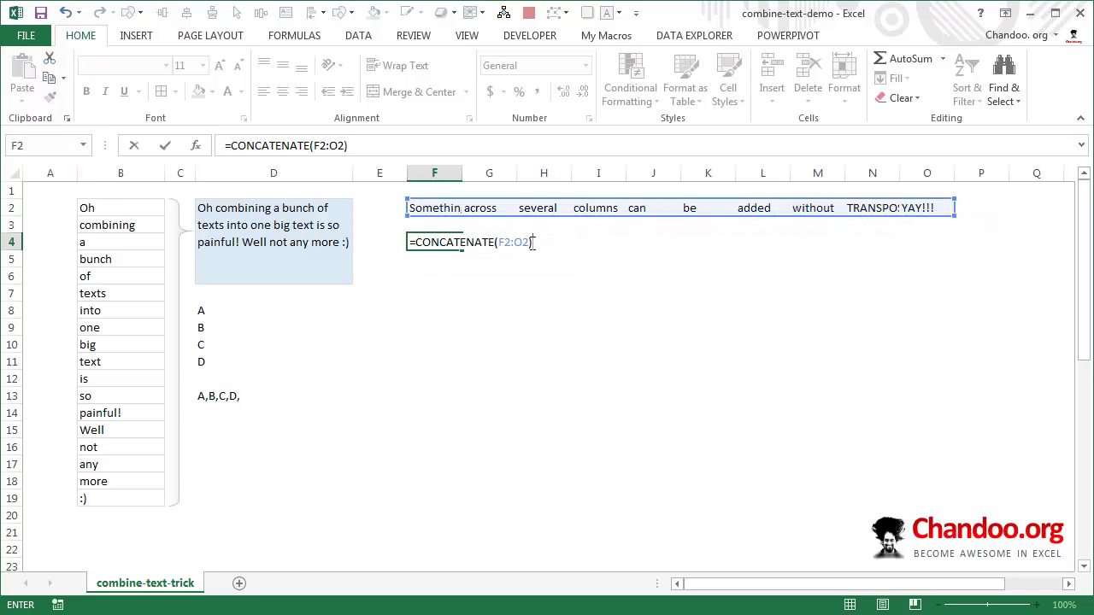
# Evaluate F2:O2 with F9, remove the braces, and commit to join the words without spaces.
pyautogui.moveTo(530, 243); pyautogui.dragTo(497, 244)
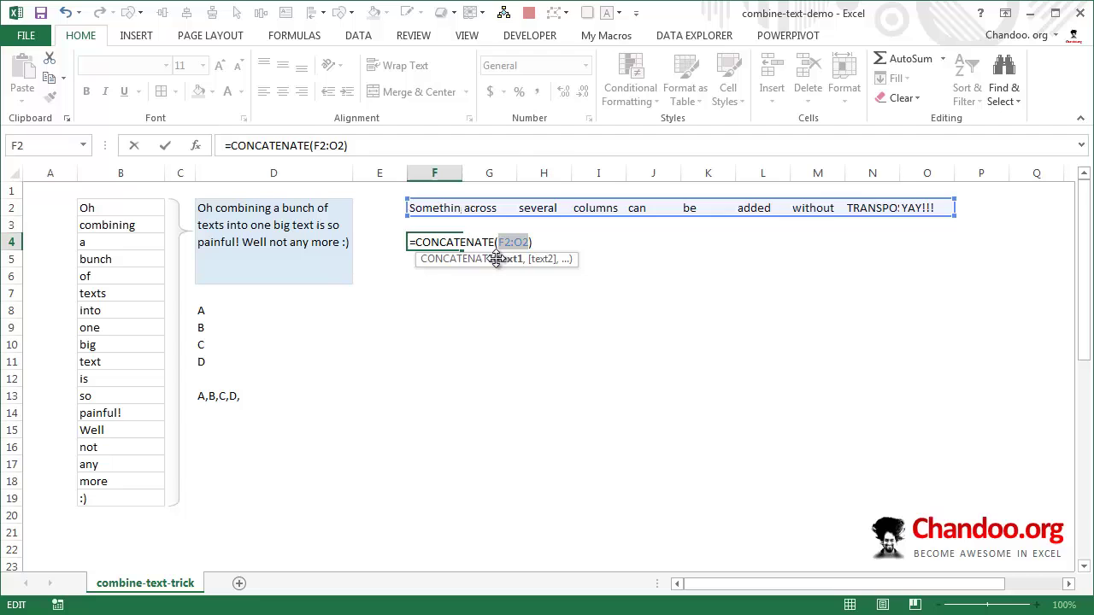
pyautogui.press('F9')
pyautogui.press('Left')
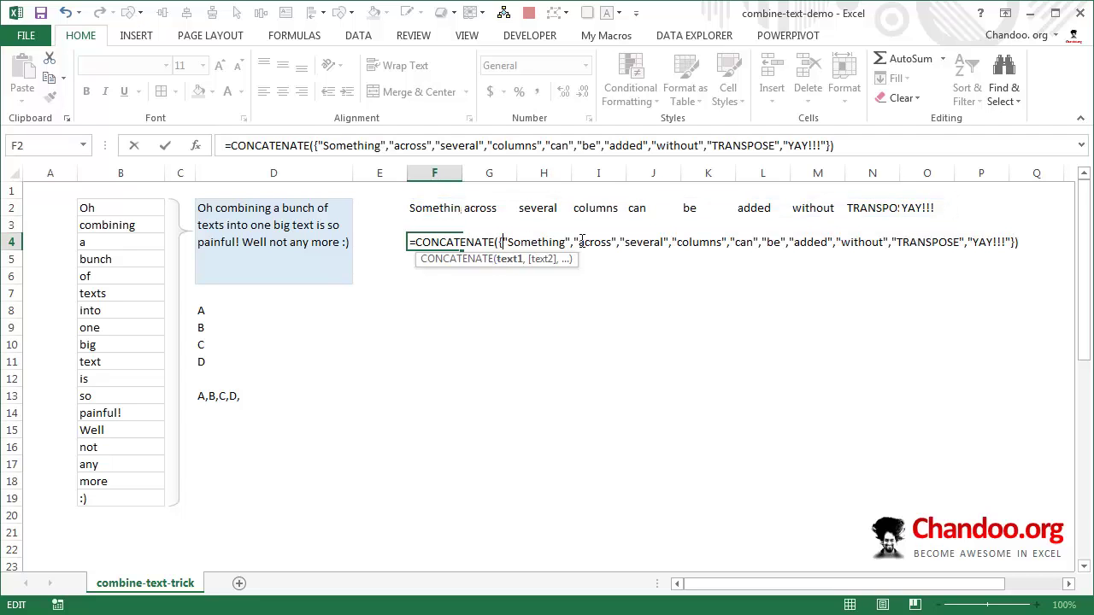
pyautogui.press('BackSpace')
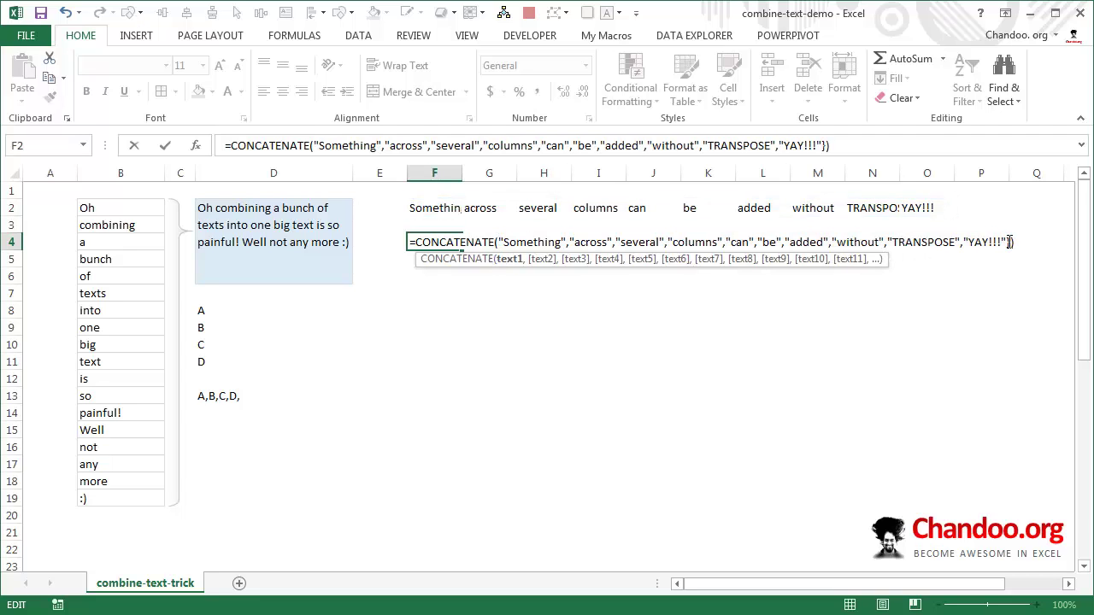
pyautogui.click(1008, 241)
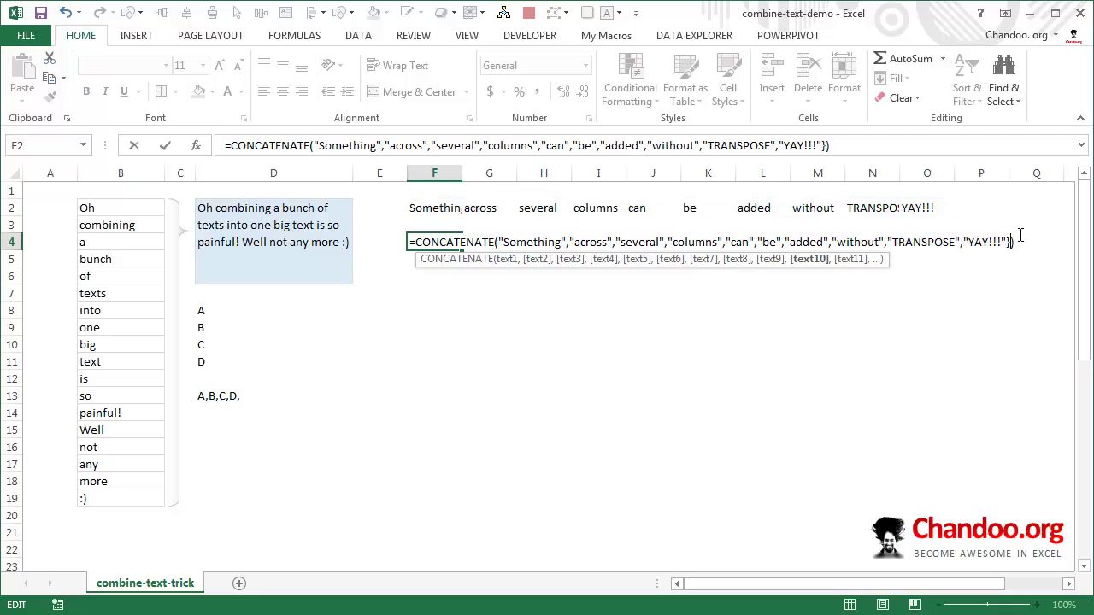
pyautogui.press('BackSpace')
pyautogui.press('Return')
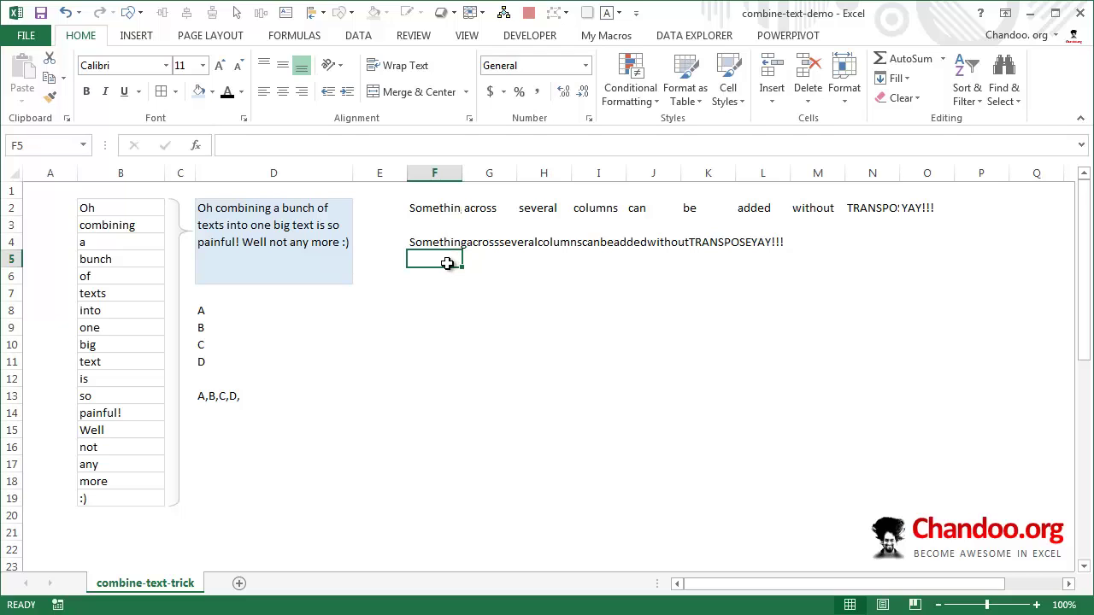
# In F5, write =CONCATENATE(F2:O2&" ").
pyautogui.write('=con')
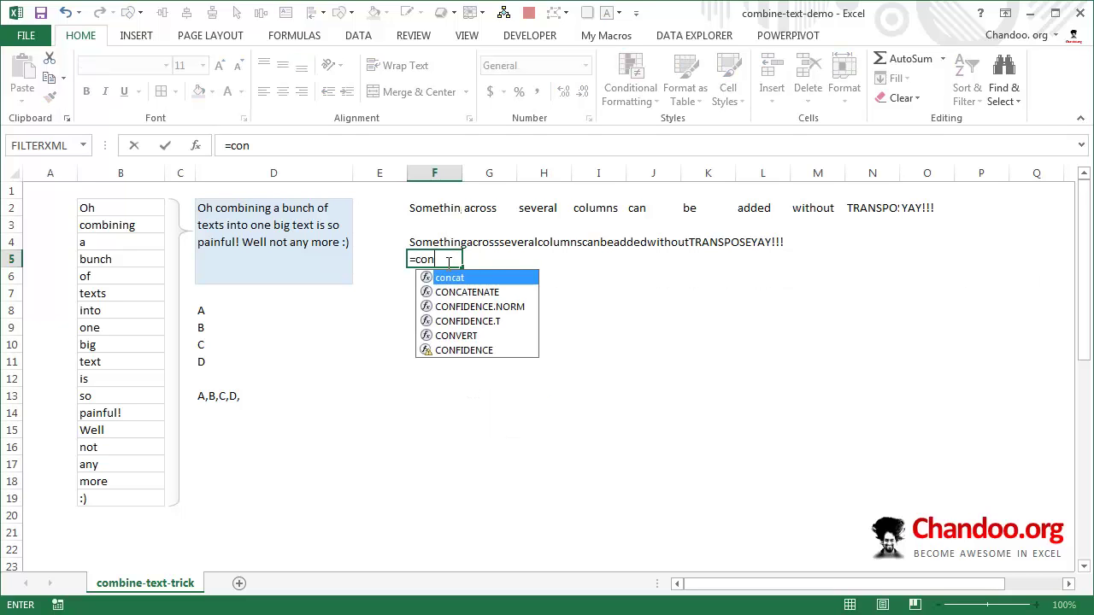
pyautogui.press('Tab')
pyautogui.press('Up')
pyautogui.press('Up')
pyautogui.press('Up')
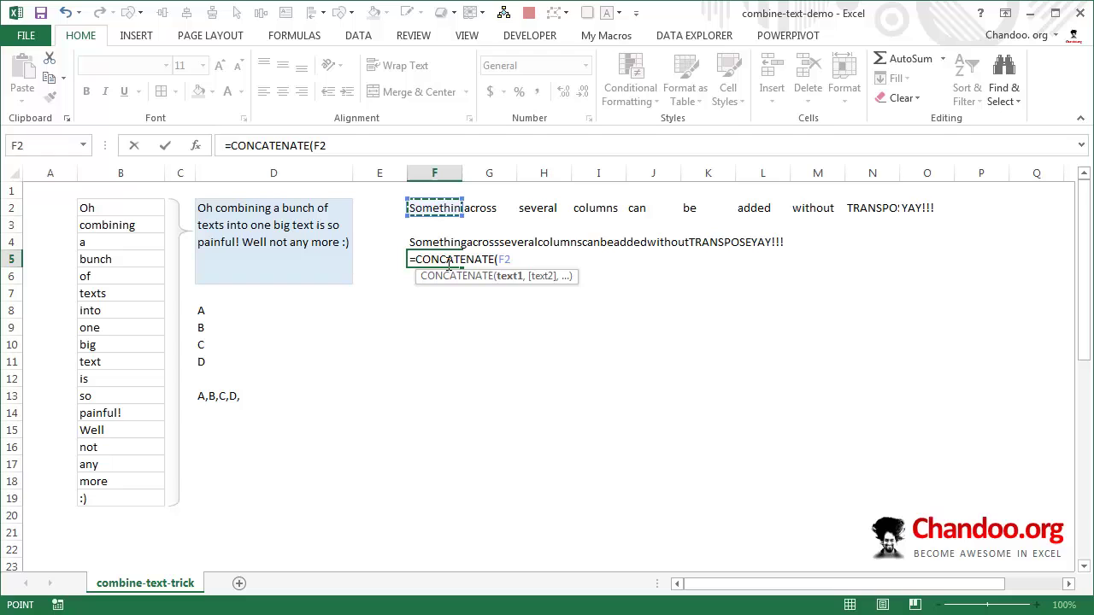
pyautogui.hotkey('ctrl', 'shift', 'Right')
pyautogui.write('&')
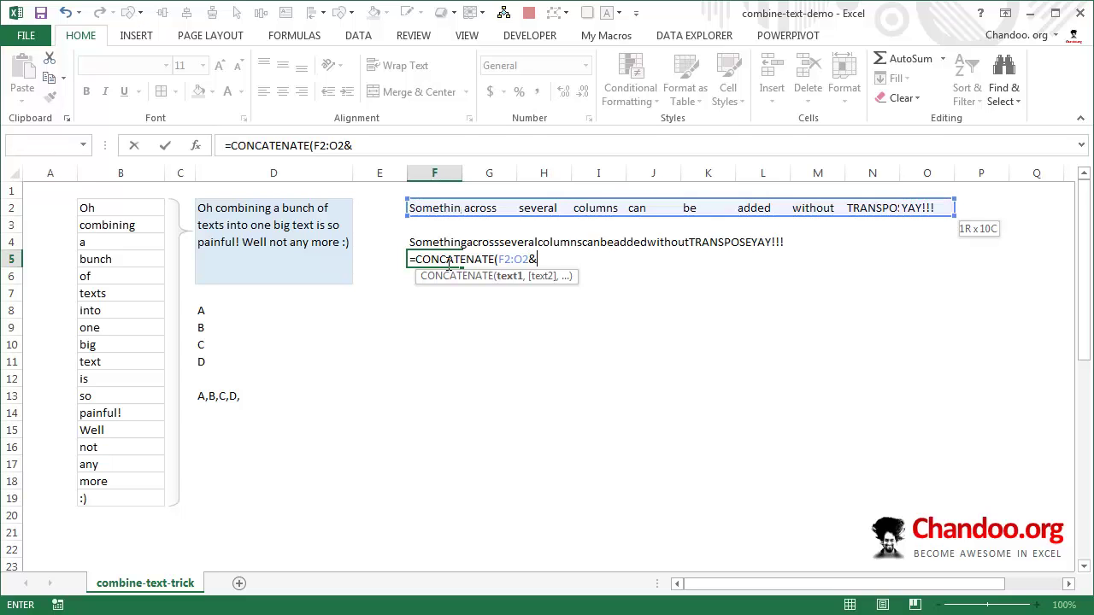
pyautogui.write('" ")')
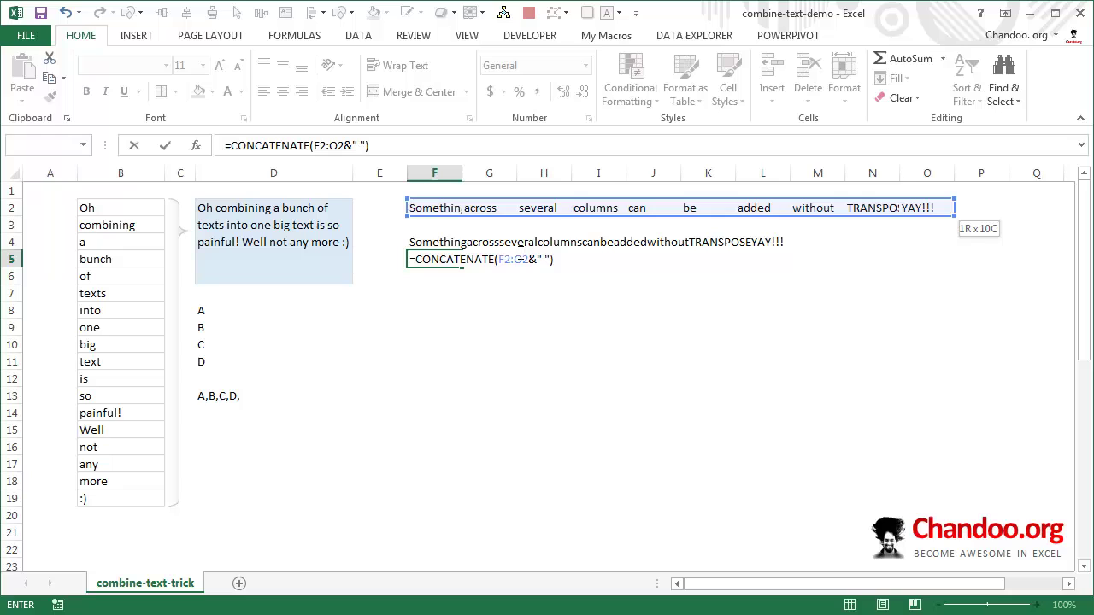
# Evaluate the F2:O2&" " part with F9, remove both braces, and commit the space-separated sentence.
pyautogui.moveTo(499, 259); pyautogui.dragTo(541, 262)
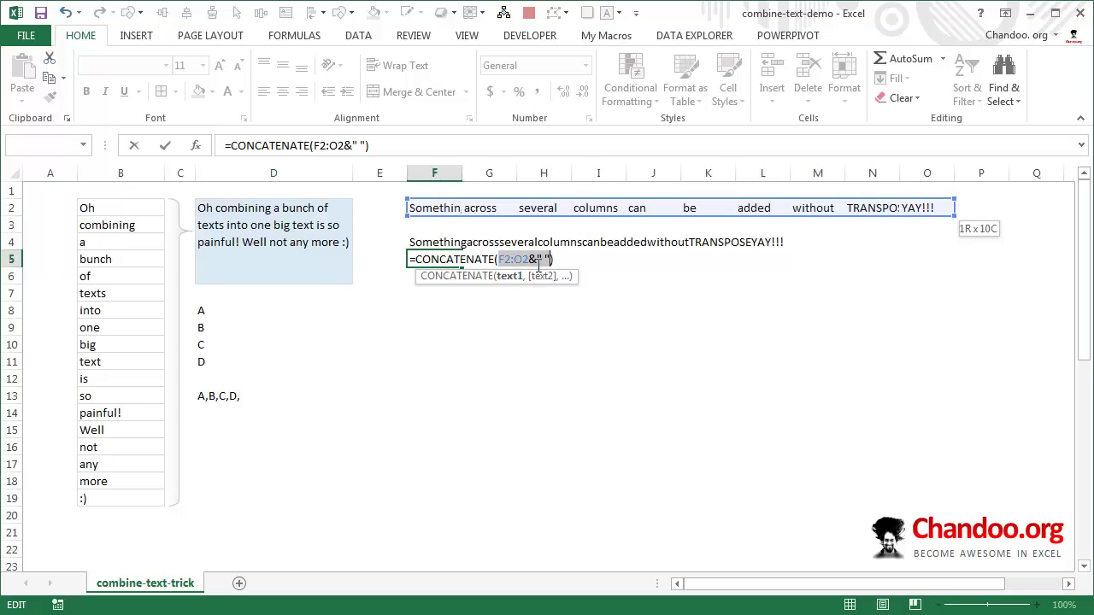
pyautogui.press('F9')
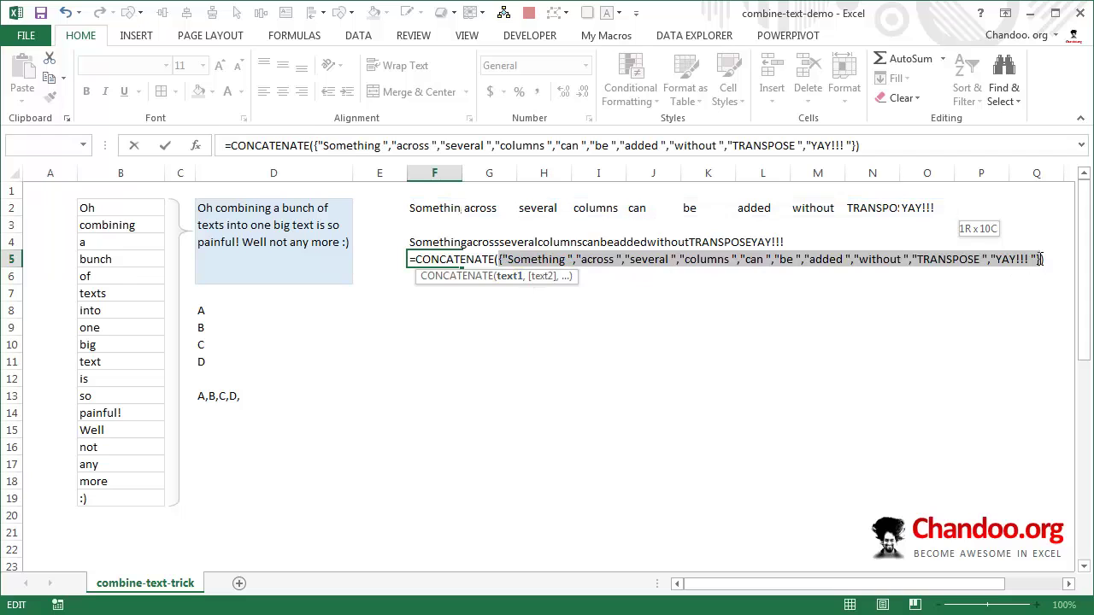
pyautogui.click(1041, 259)
pyautogui.press('BackSpace')
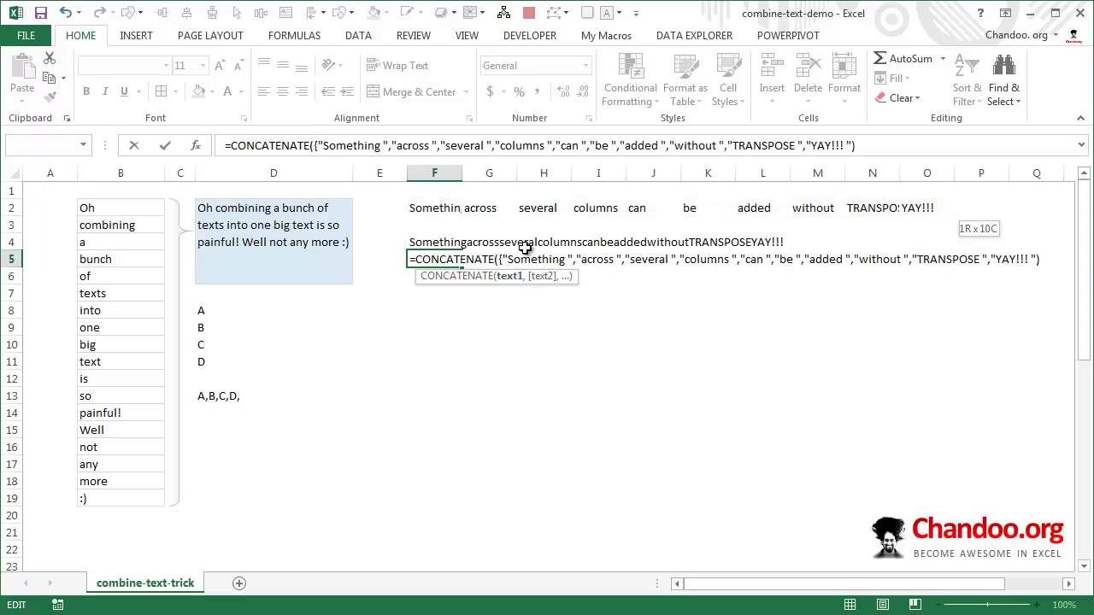
pyautogui.click(517, 258)
pyautogui.press('BackSpace')
pyautogui.press('Return')
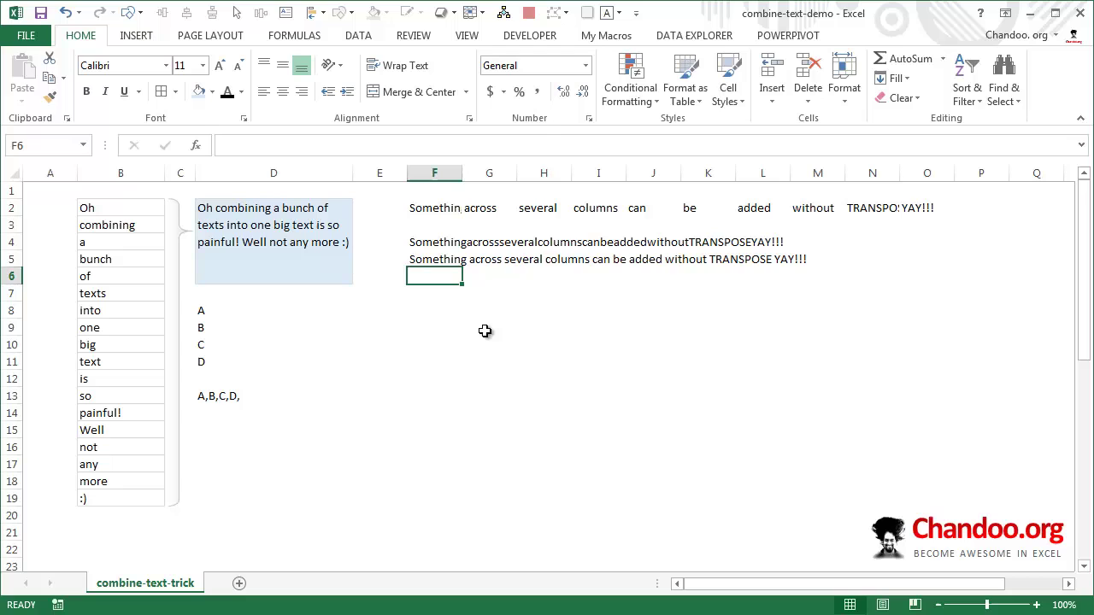
pyautogui.moveTo(419, 208); pyautogui.dragTo(948, 199)
pyautogui.moveTo(423, 256); pyautogui.dragTo(796, 259)
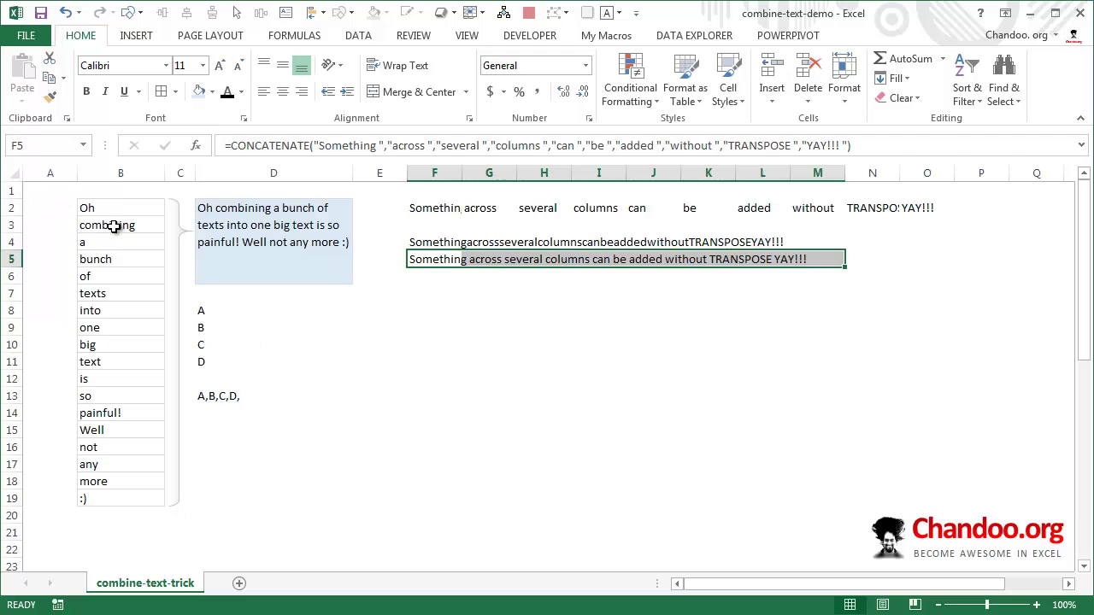
pyautogui.moveTo(151, 206); pyautogui.dragTo(147, 500)
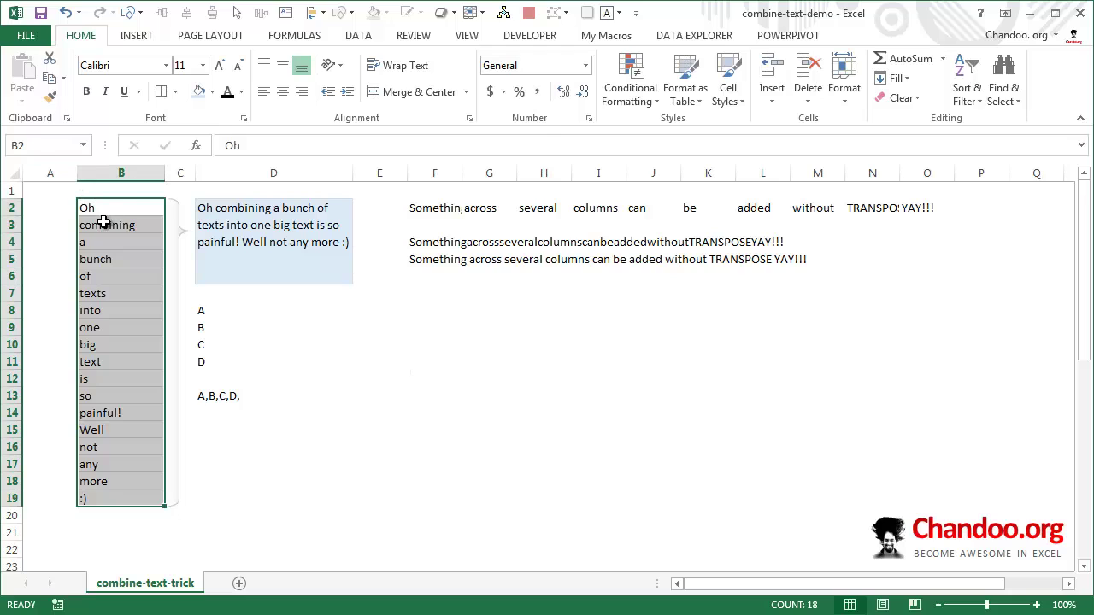
pyautogui.moveTo(129, 207); pyautogui.dragTo(148, 505)
pyautogui.click(391, 324)
# In E9, write =CONCATENATE(D8:D11) and evaluate D8:D11 with F9 into {"A";"B";"C";"D"}.
pyautogui.write('=co')
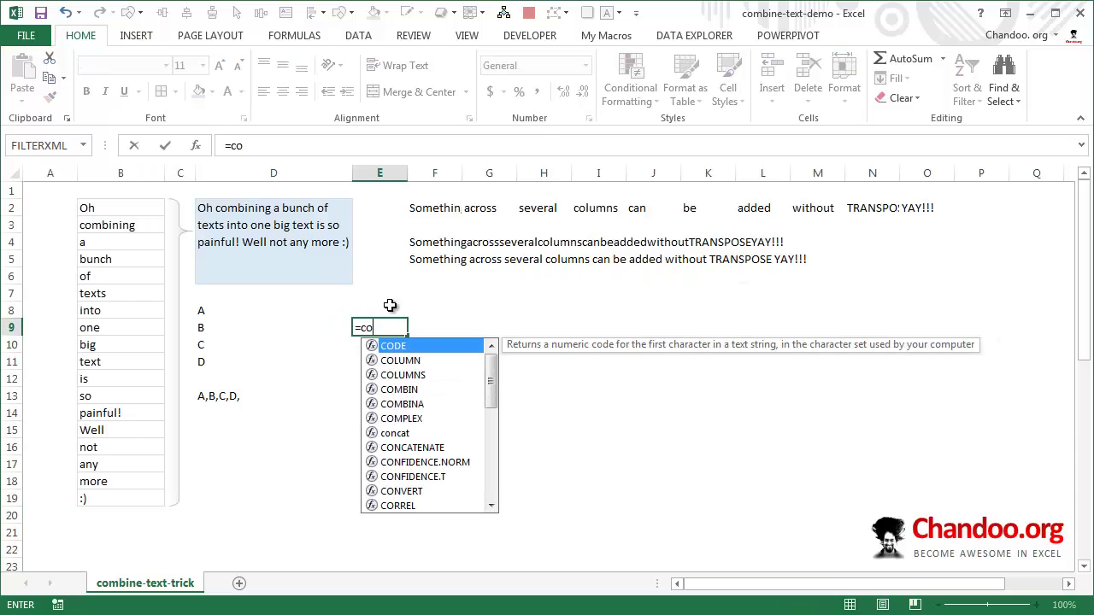
pyautogui.write('n')
pyautogui.press('Down')
pyautogui.press('Tab')
pyautogui.press('Left')
pyautogui.press('Left')
pyautogui.press('Left')
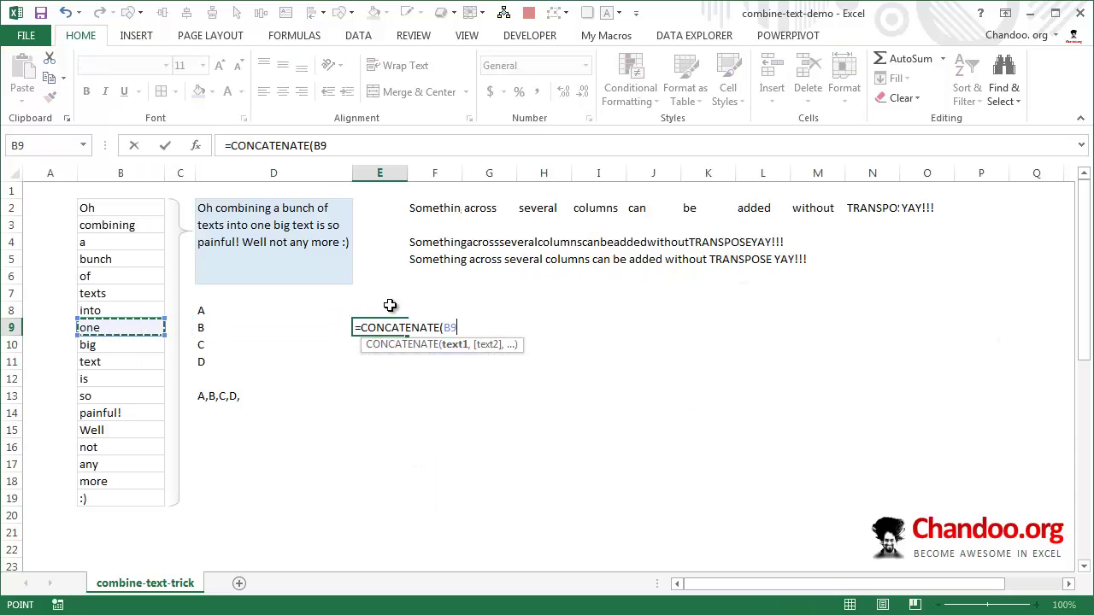
pyautogui.press('Up')
pyautogui.press('Right')
pyautogui.press('Right')
pyautogui.hotkey('shift', 'Down')
pyautogui.hotkey('shift', 'Down')
pyautogui.hotkey('shift', 'Down')
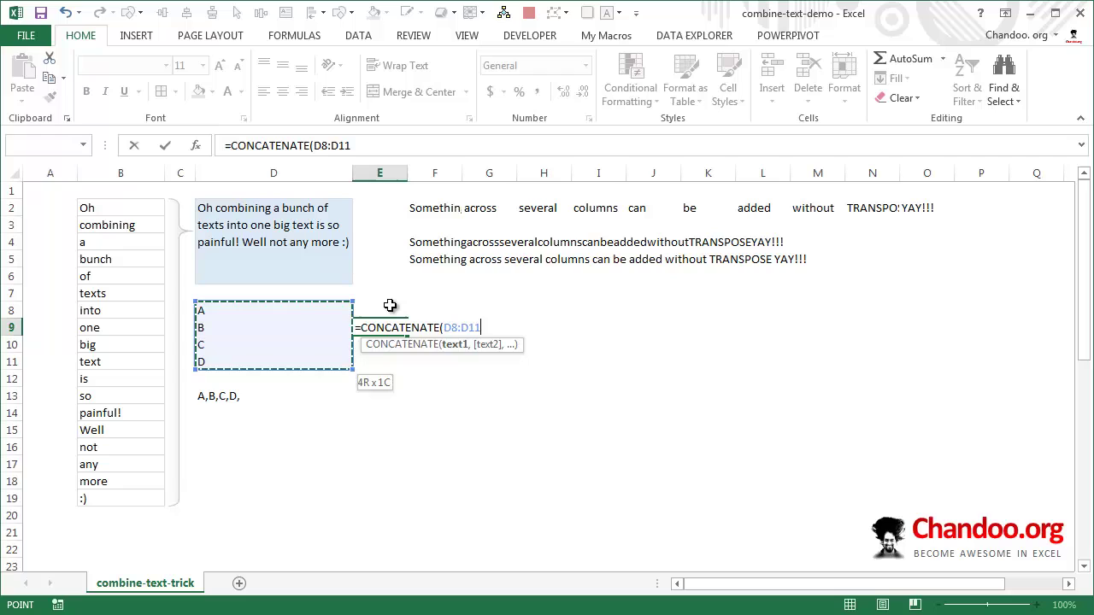
pyautogui.write(')')
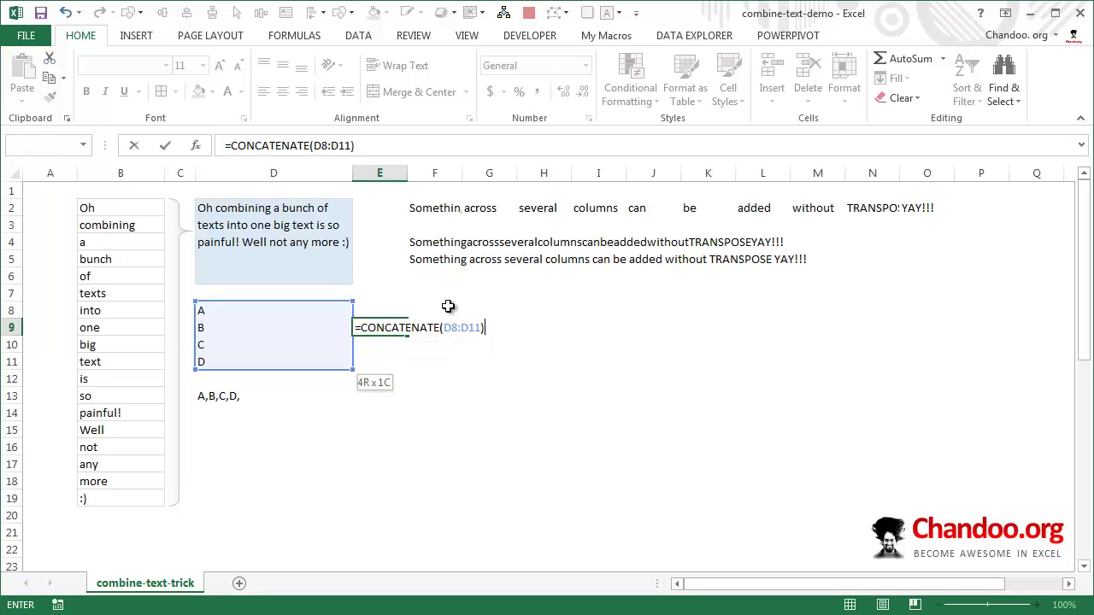
pyautogui.moveTo(444, 334); pyautogui.dragTo(484, 328)
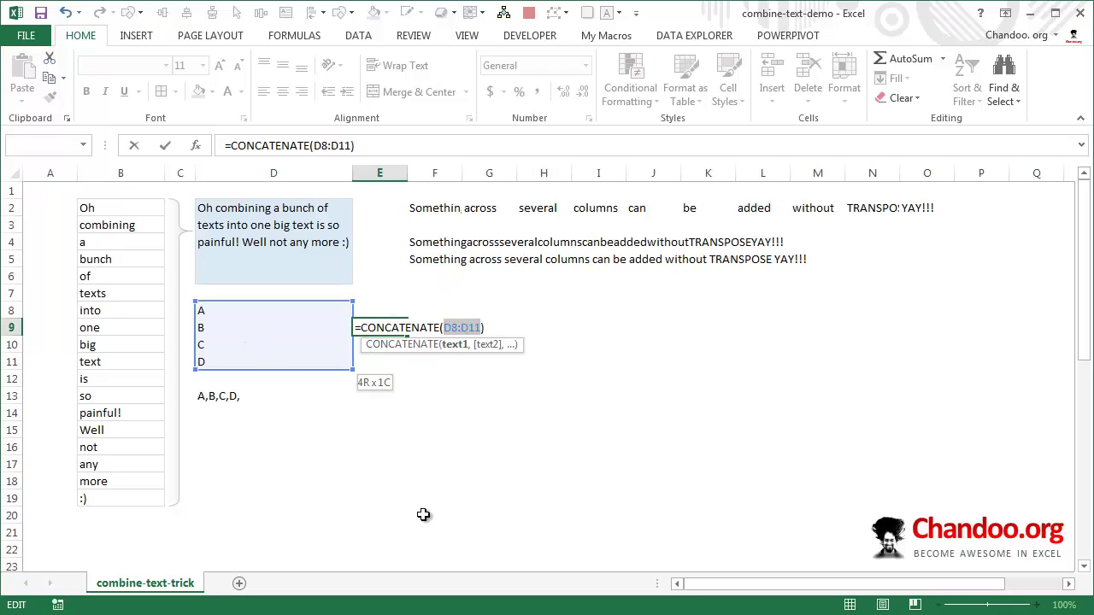
pyautogui.press('F9')
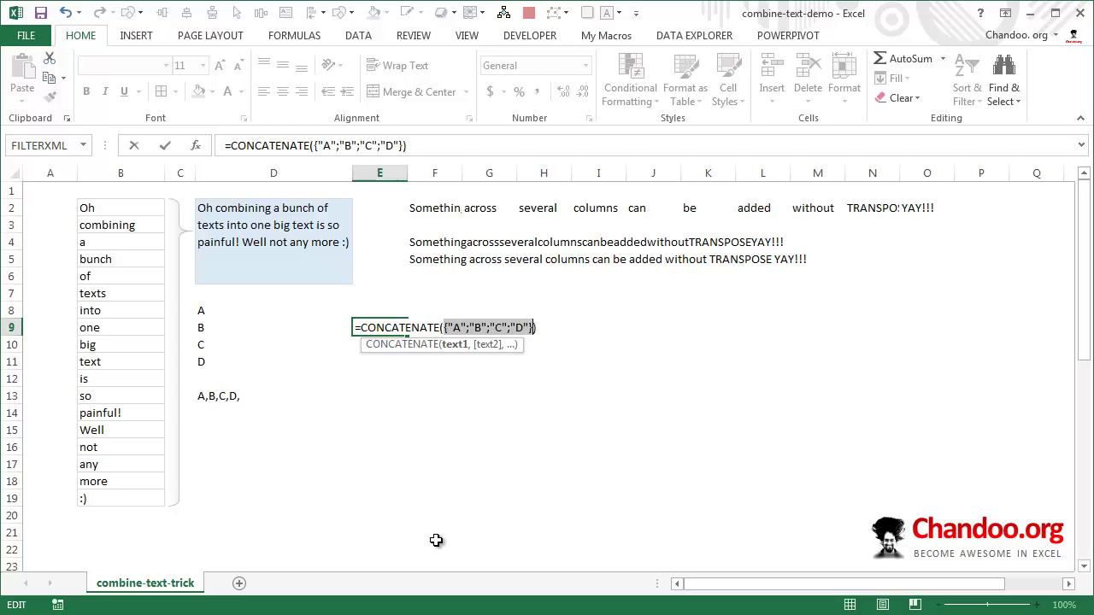
# Return to E9's unfinished =CONCATENATE({"A";"B";"C";"D"}) formula, leaving it unchanged.
pyautogui.click(478, 329)
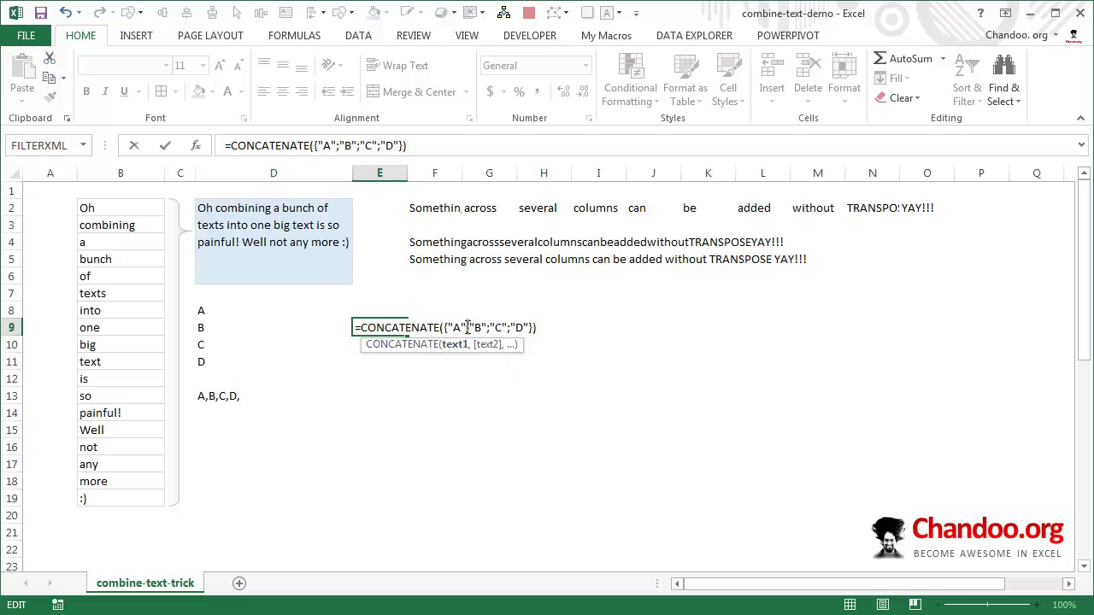
# Discard the old E9 formula and start =CONCATENATE(TRANSPOSE( in E9.
pyautogui.press('Escape')
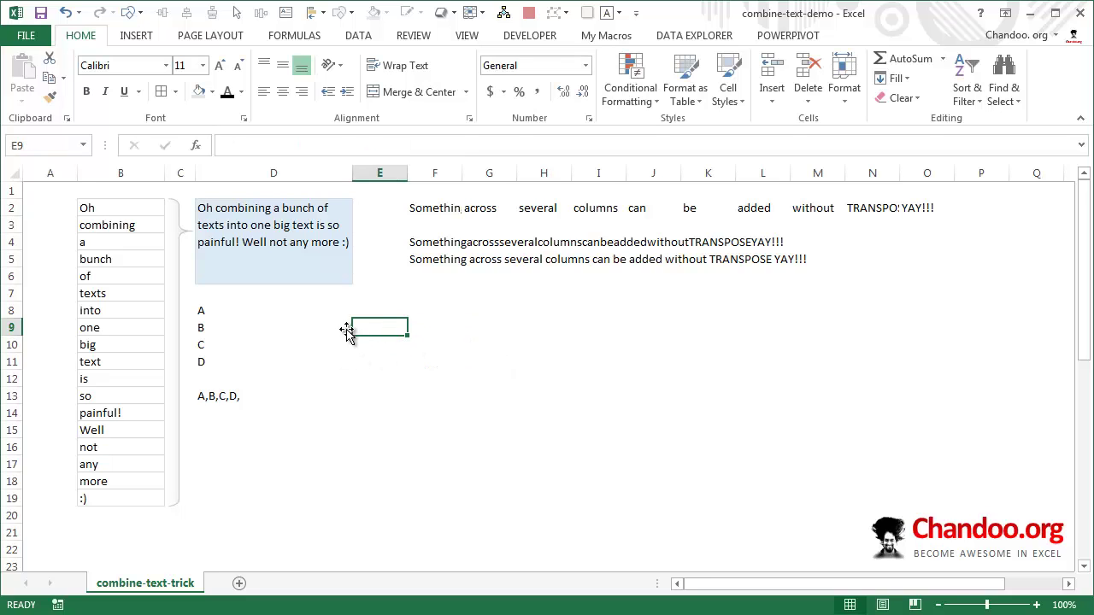
pyautogui.write('=con')
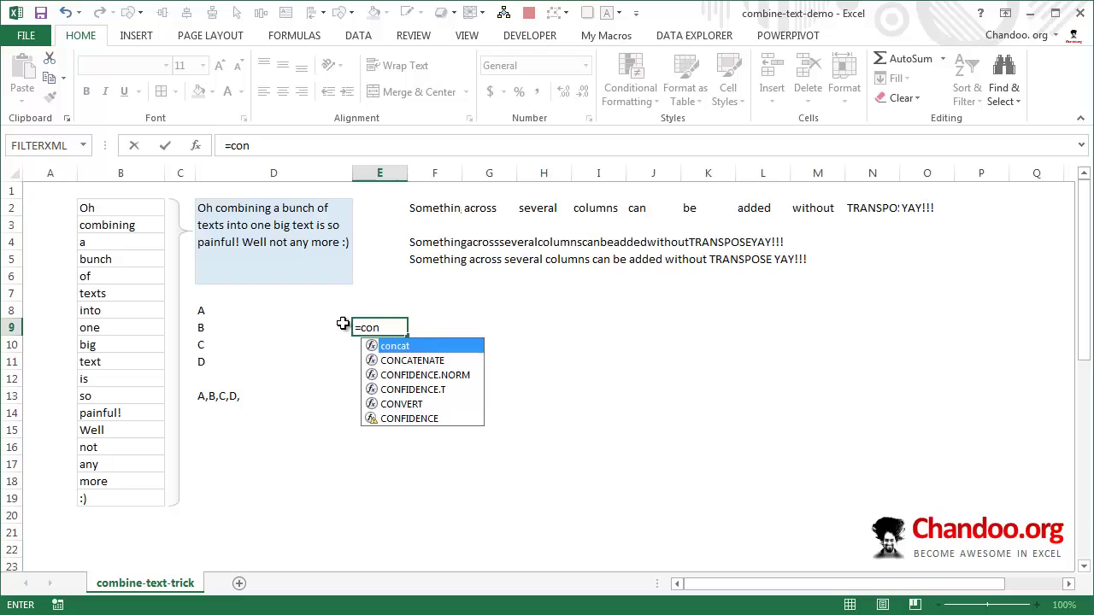
pyautogui.press('Down')
pyautogui.press('Tab')
pyautogui.write('tran')
pyautogui.press('Tab')
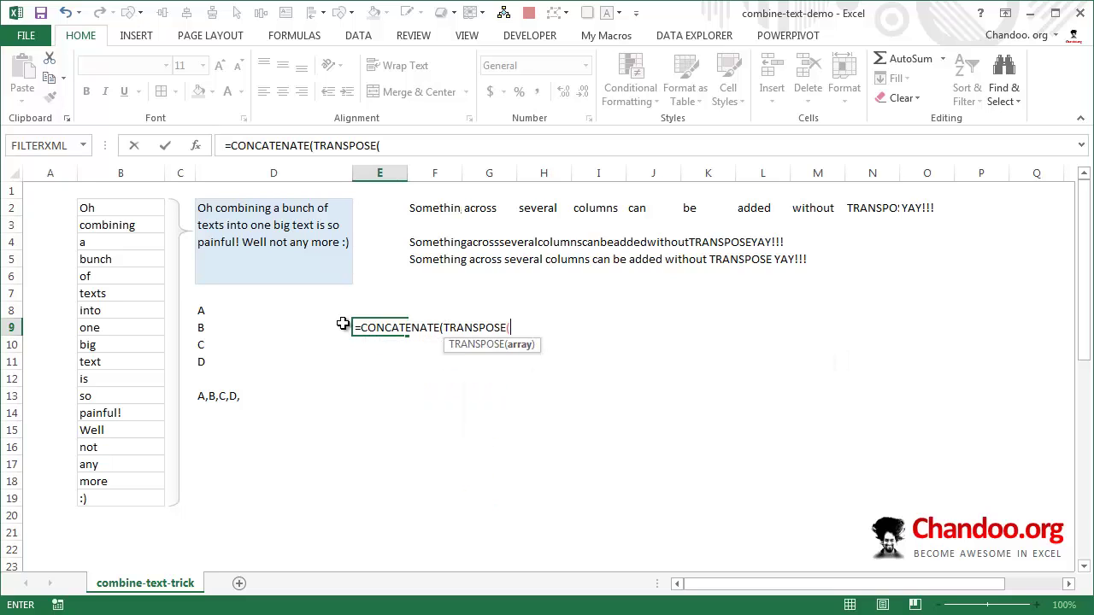
# Use D8:D11 as the transposed range, close both brackets, and highlight TRANSPOSE(D8:D11).
pyautogui.moveTo(225, 314); pyautogui.dragTo(305, 376)
pyautogui.click(283, 378)
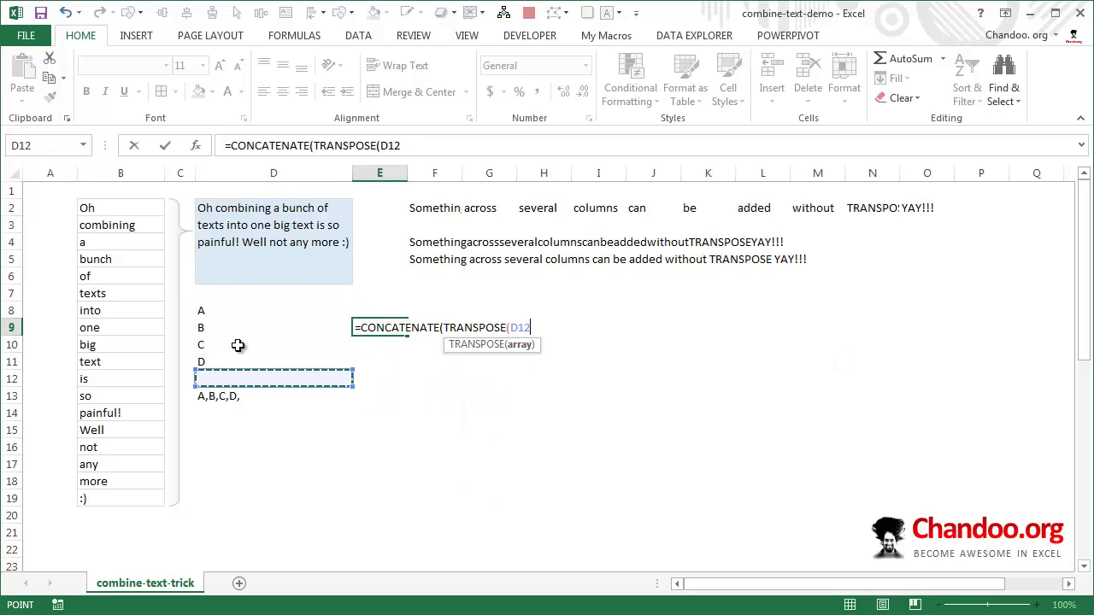
pyautogui.moveTo(222, 314); pyautogui.dragTo(221, 362)
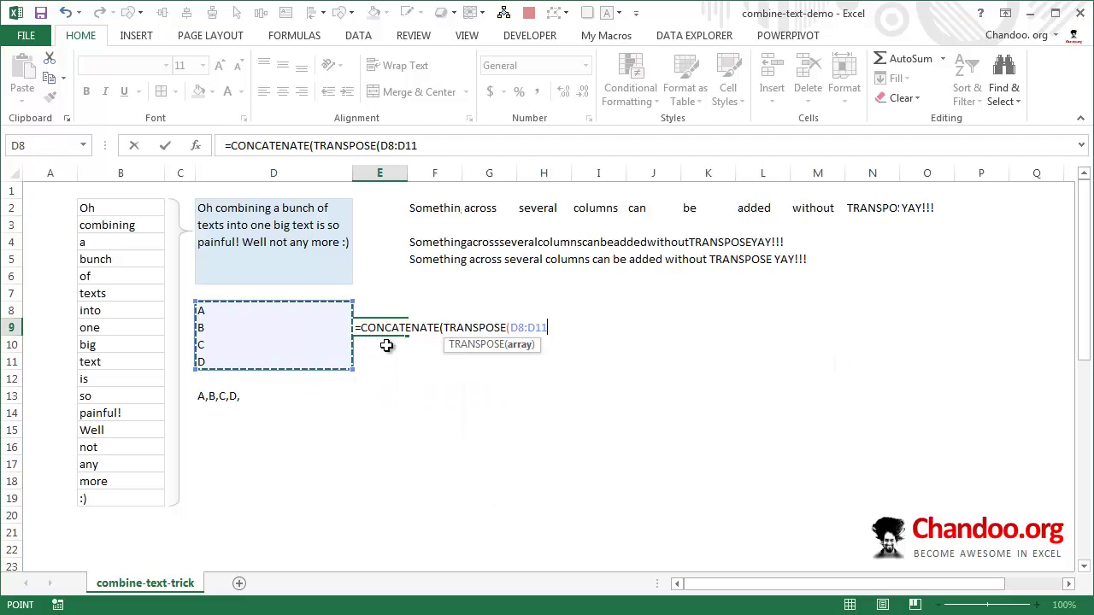
pyautogui.write('))')
pyautogui.moveTo(443, 327); pyautogui.dragTo(551, 329)
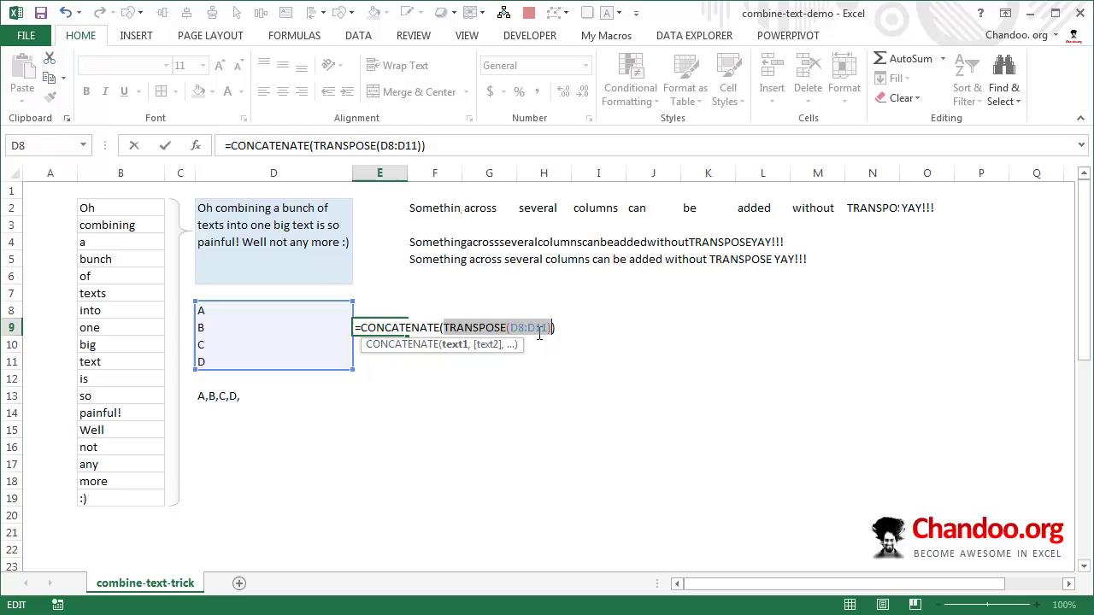
# Evaluate the highlighted TRANSPOSE(D8:D11) with F9 into the row array {"A","B","C","D"}.
pyautogui.press('F9')
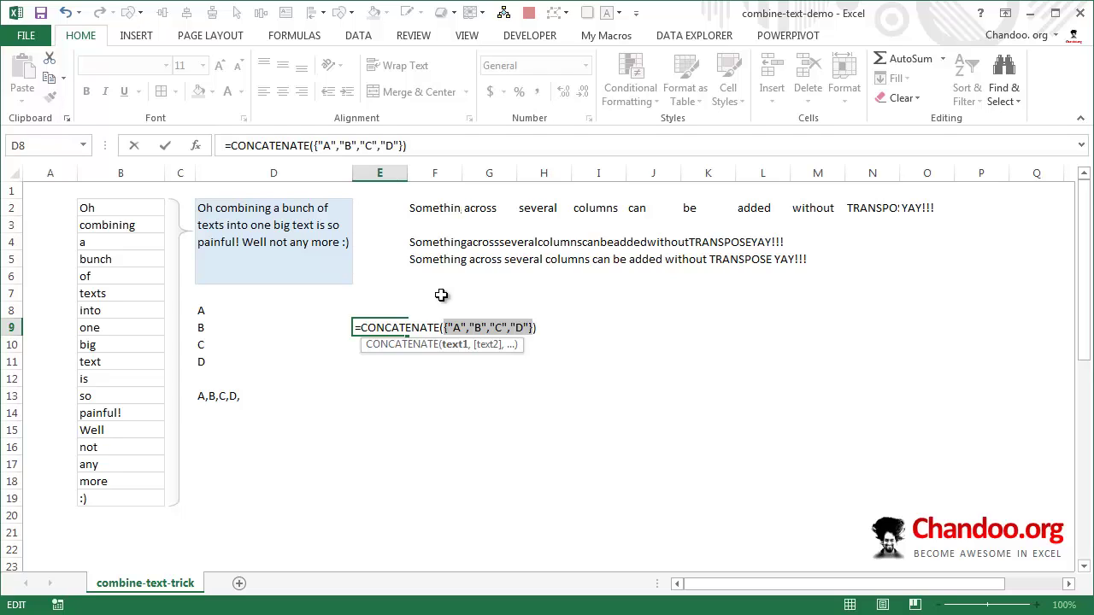
# Cancel the E9 edit and replace the smiley in B19 with a full stop.
pyautogui.press('Escape')
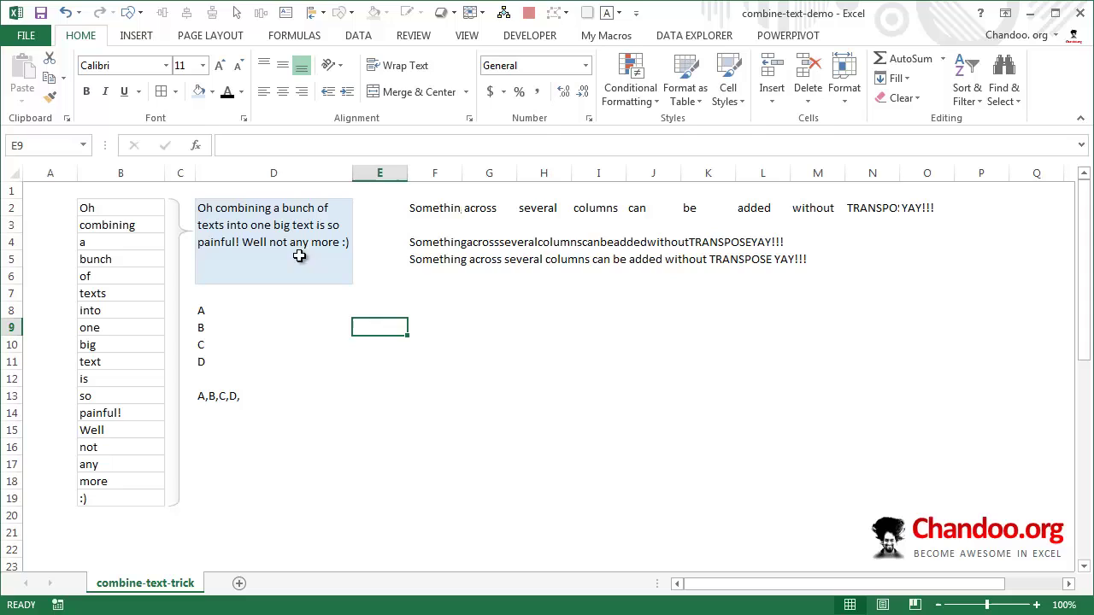
pyautogui.click(286, 225)
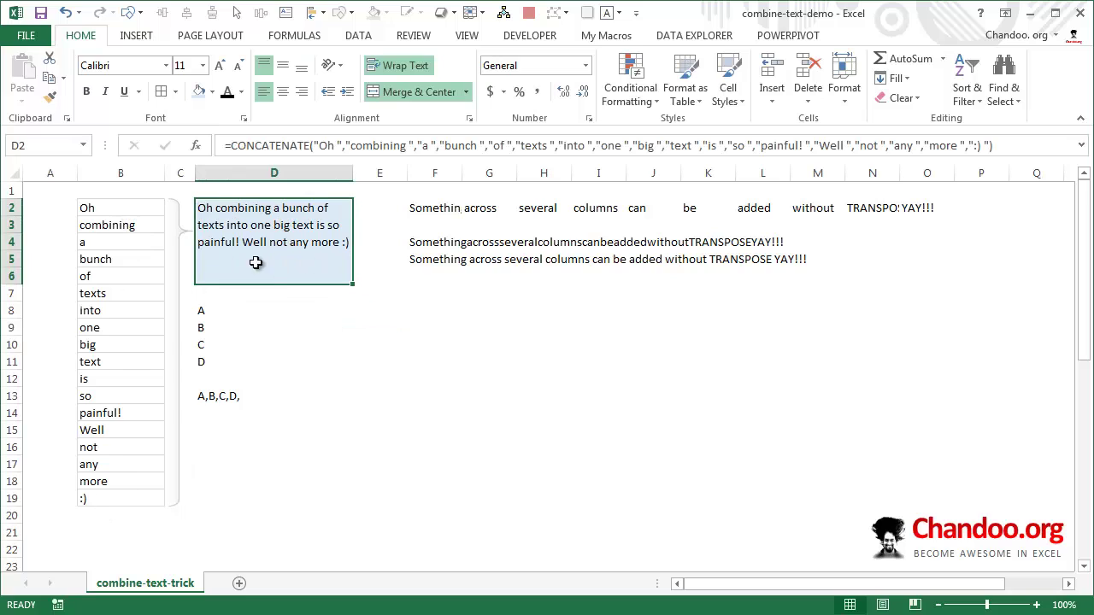
pyautogui.click(116, 501)
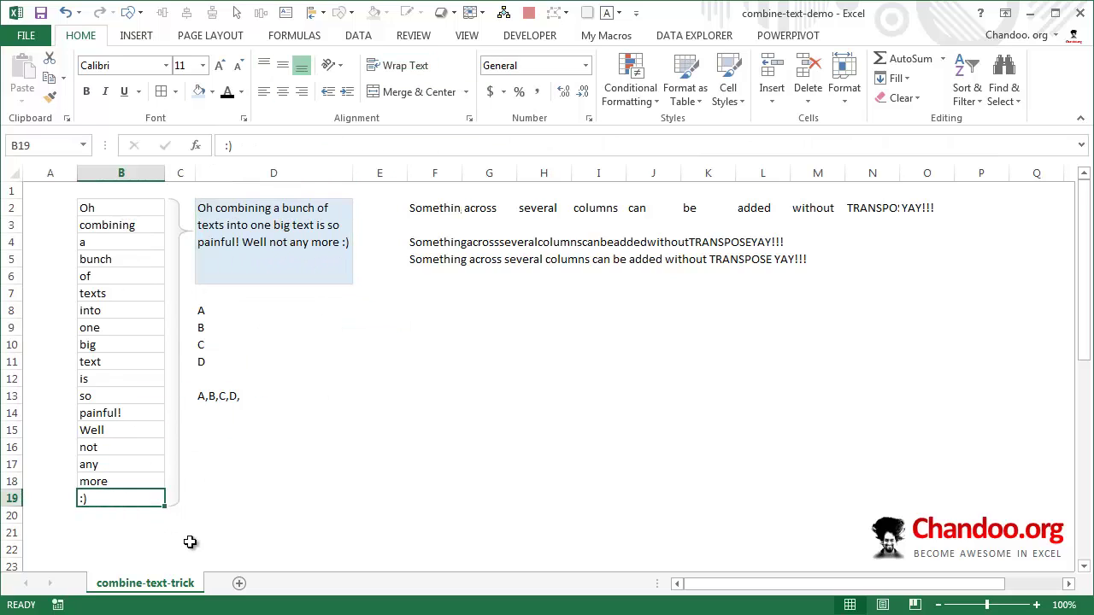
pyautogui.write('.')
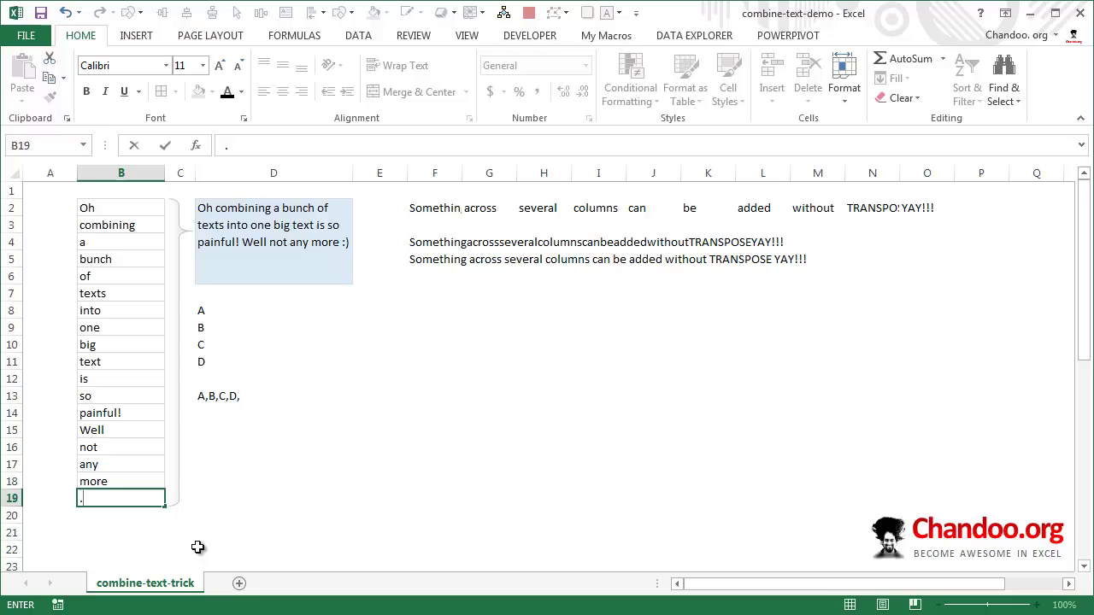
pyautogui.press('Return')
# Inspect D2's formula and B19's new value, leaving D2's formula unchanged.
pyautogui.click(349, 257)
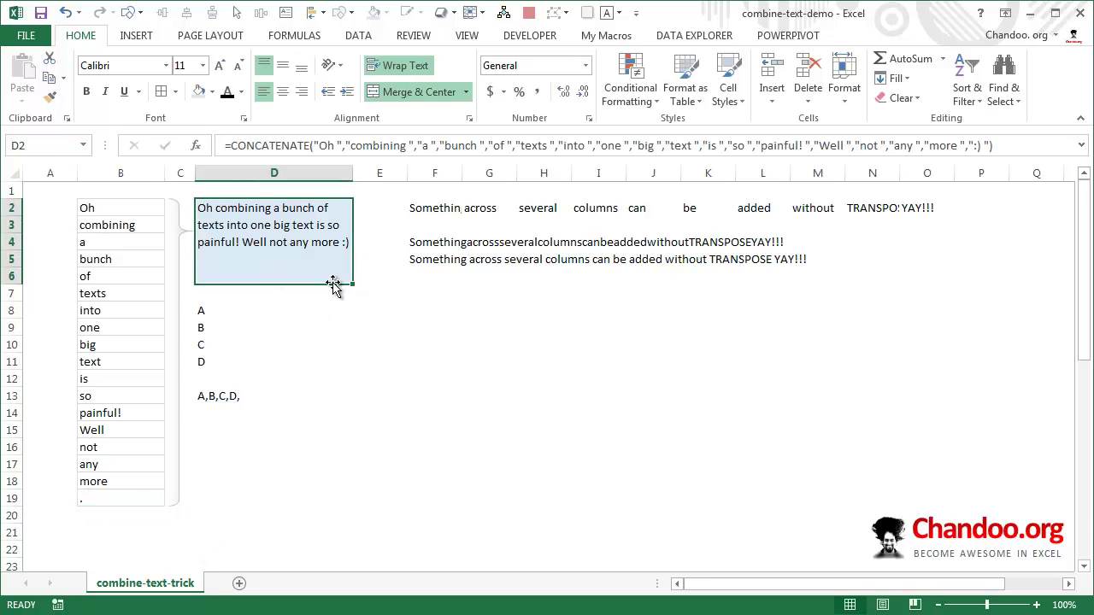
pyautogui.click(118, 504)
pyautogui.click(318, 277)
pyautogui.doubleClick(322, 283)
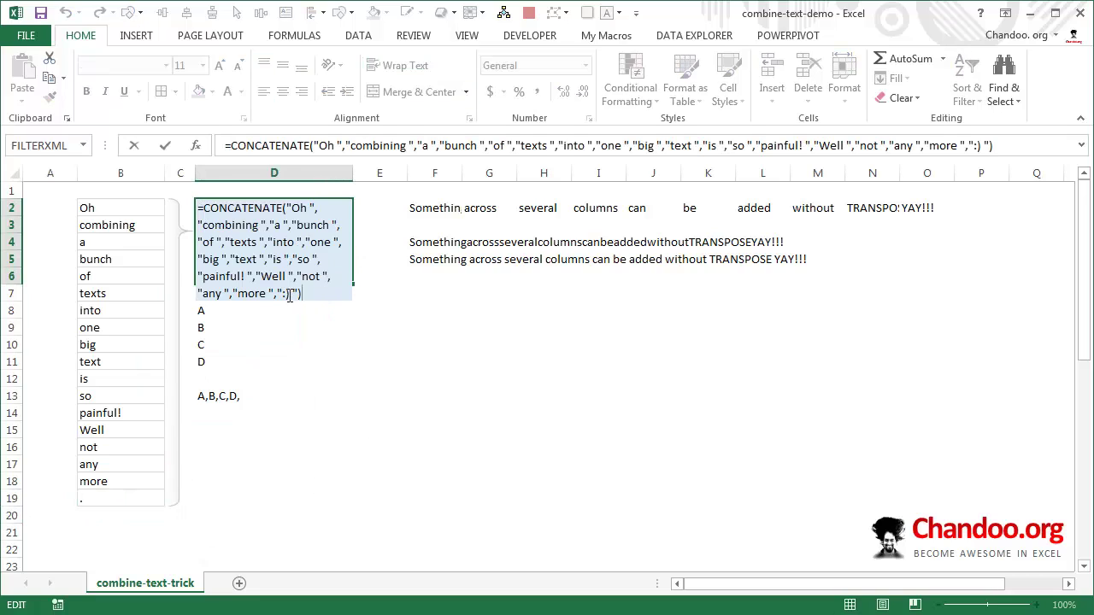
pyautogui.press('Escape')
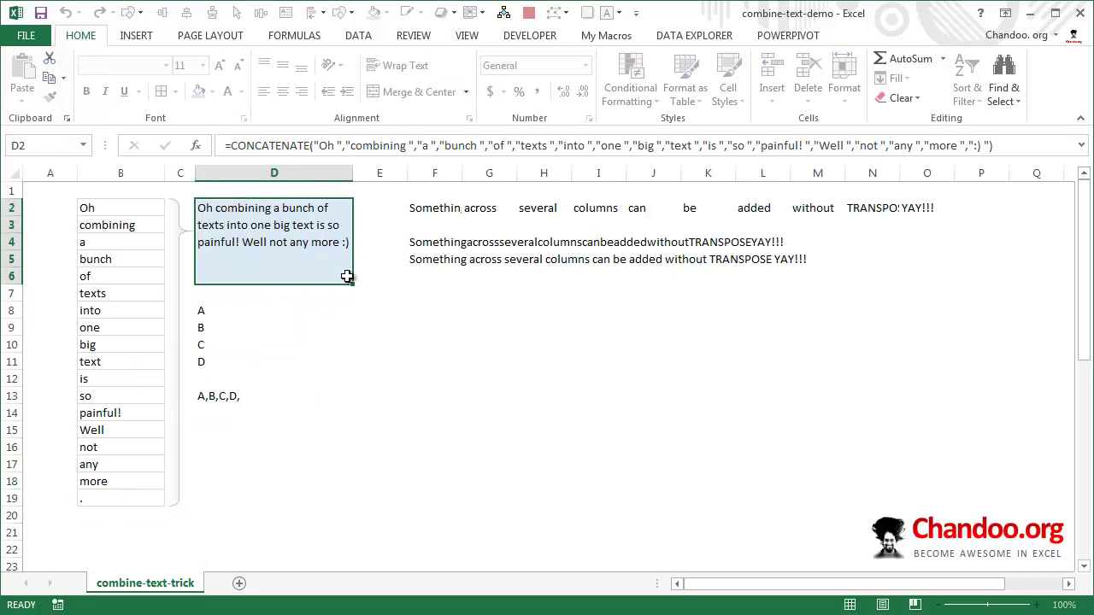